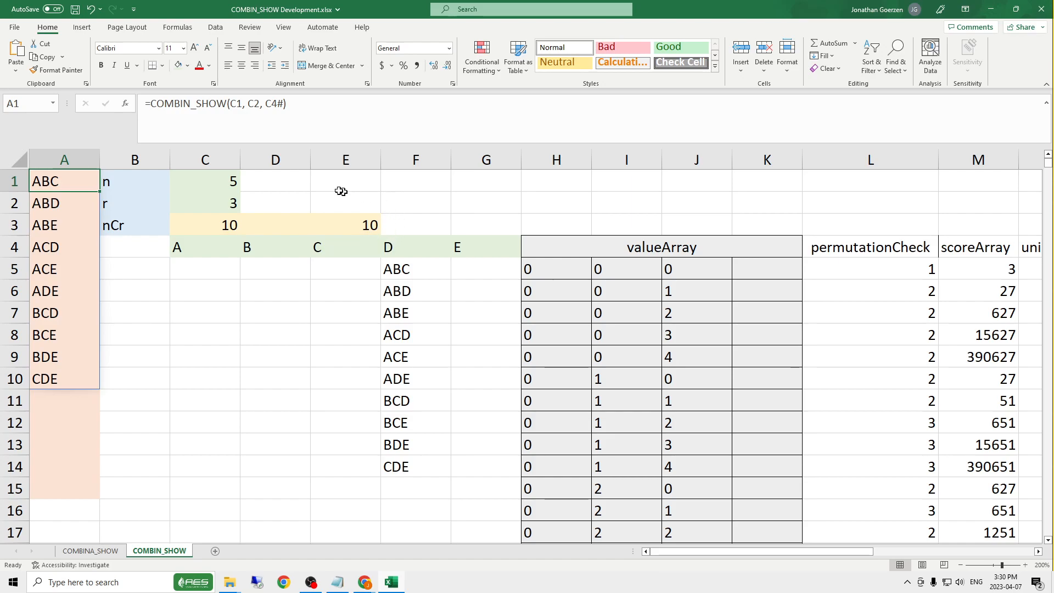
Step: Set n in cell C1 to 4 on the COMBIN_SHOW sheet
left_click(191, 187)
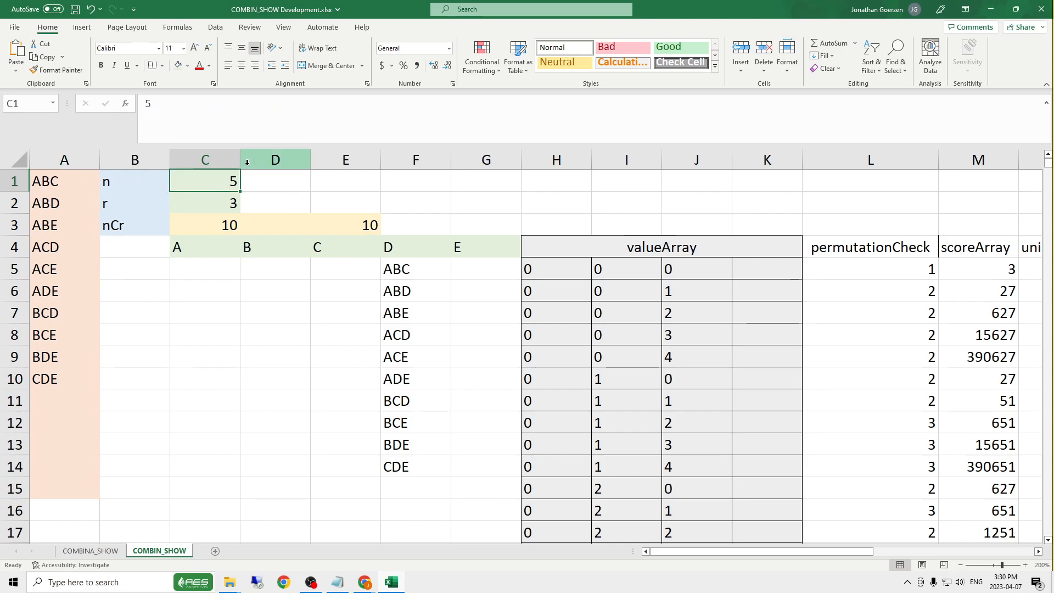
type("4")
key("ctrl+Return")
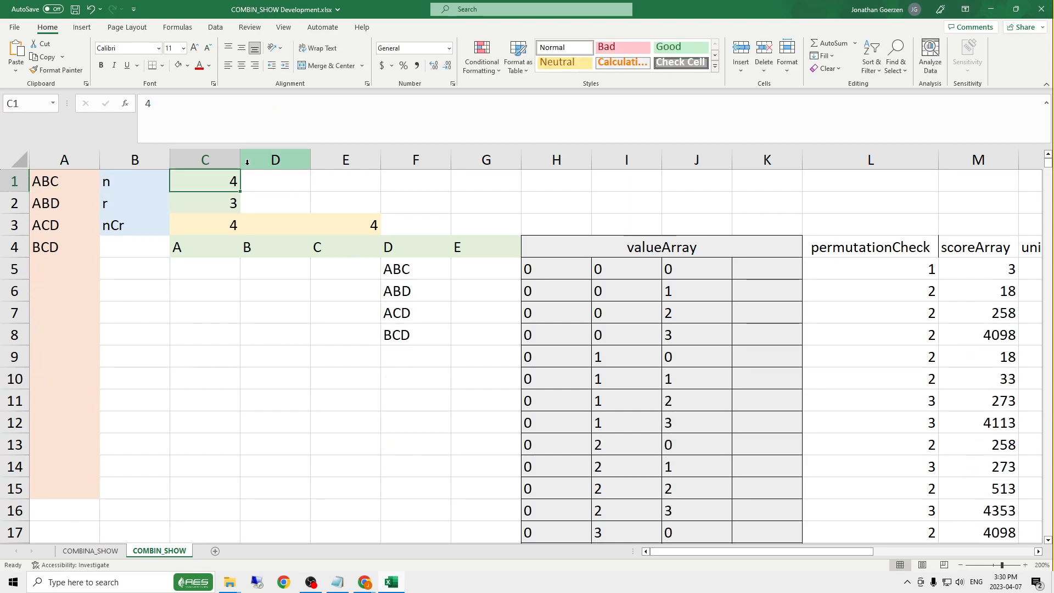
key("Down")
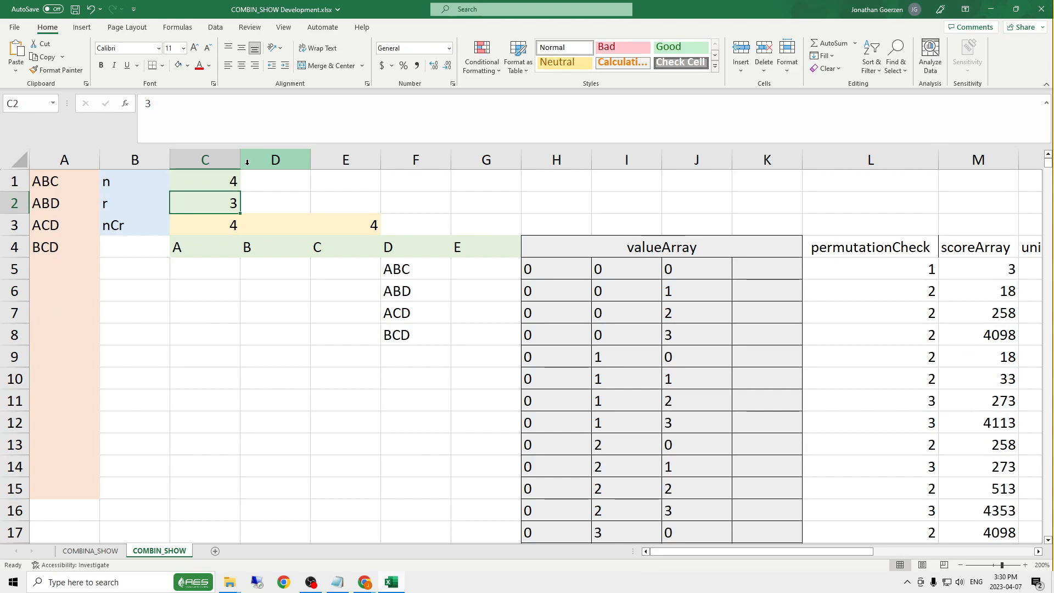
left_click(213, 180)
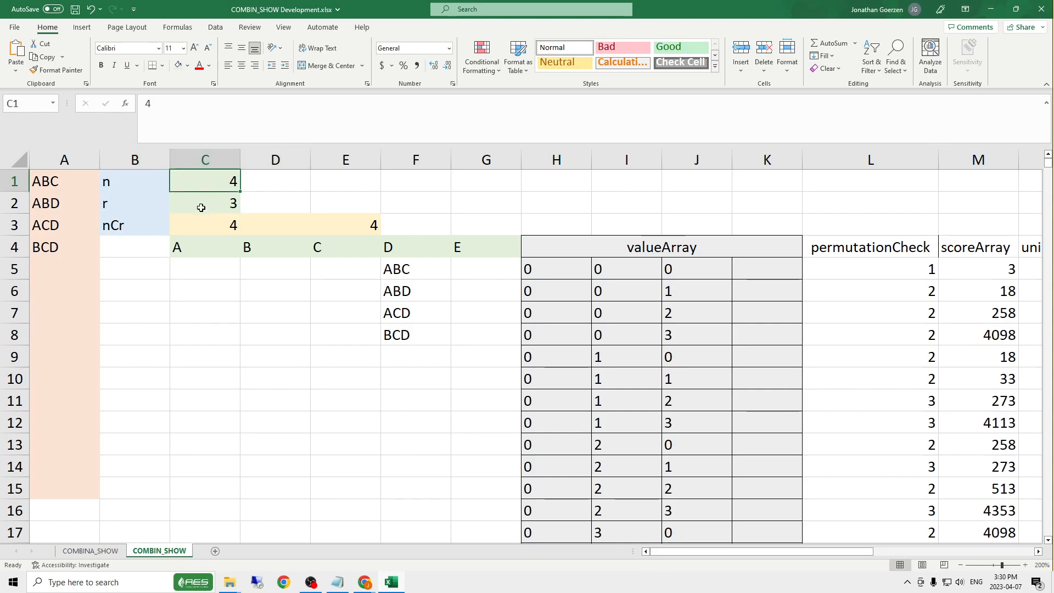
Step: Review the combination list in column A, the labels in B1:B3, the inputs C1:C2, the letters in row 4 and the nCr results
left_click_drag(201, 205, 201, 207)
left_click_drag(60, 190, 80, 245)
left_click(231, 179)
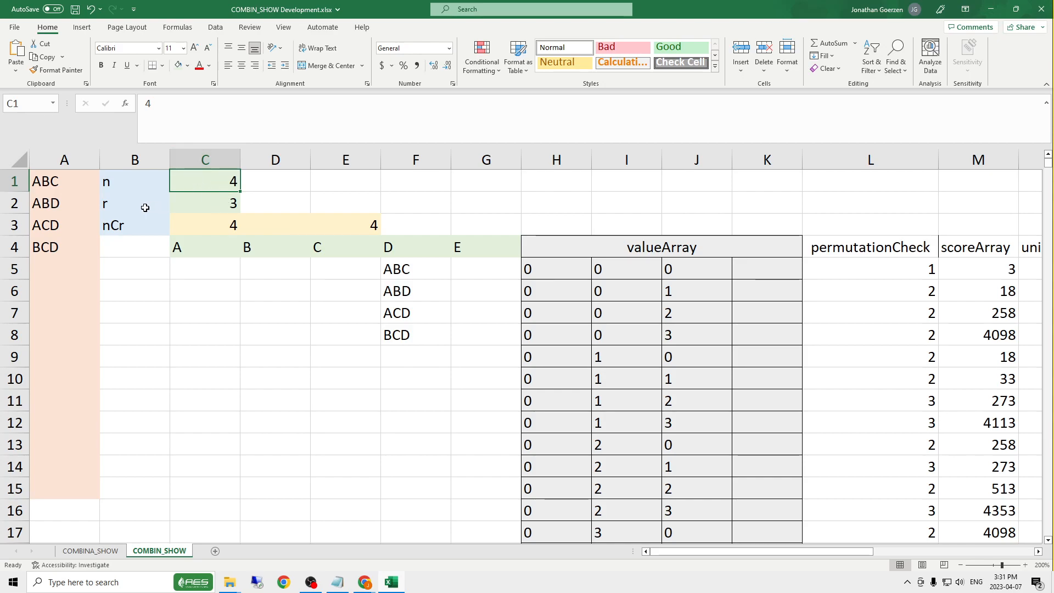
left_click_drag(70, 181, 72, 488)
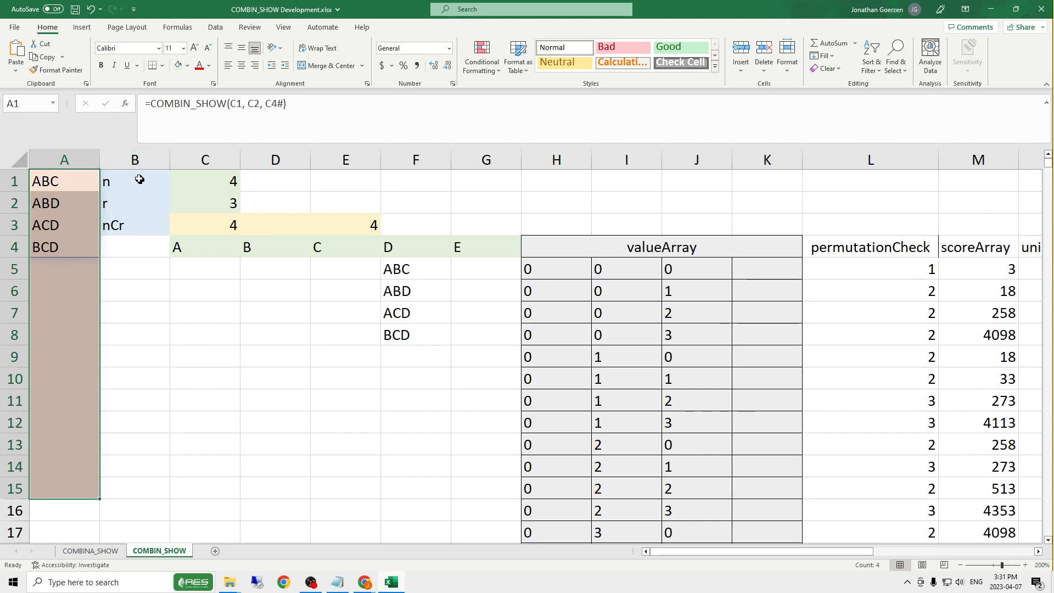
left_click_drag(140, 181, 137, 224)
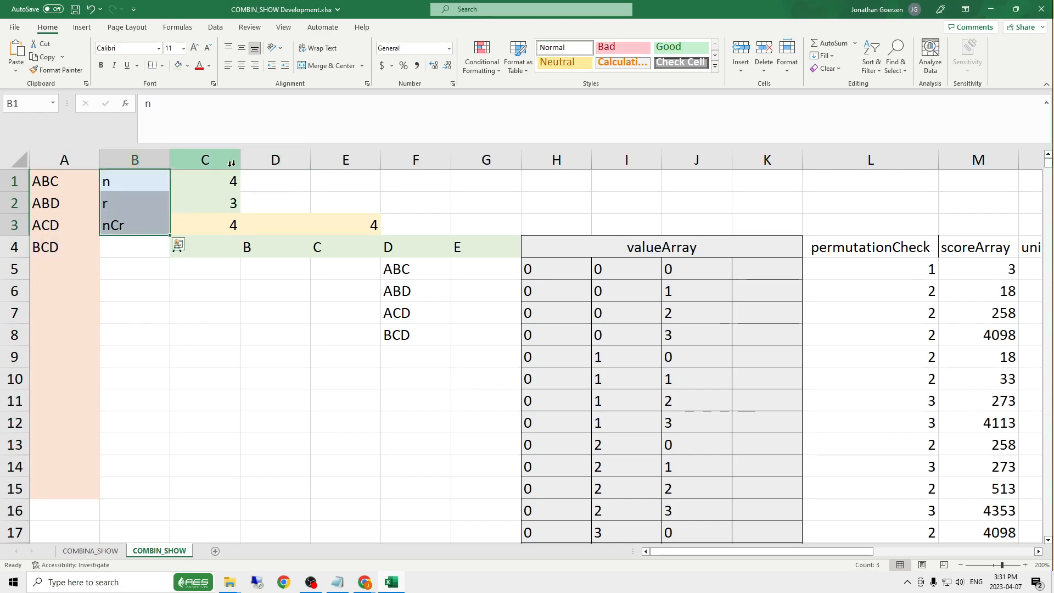
left_click_drag(207, 180, 203, 195)
left_click_drag(209, 245, 470, 260)
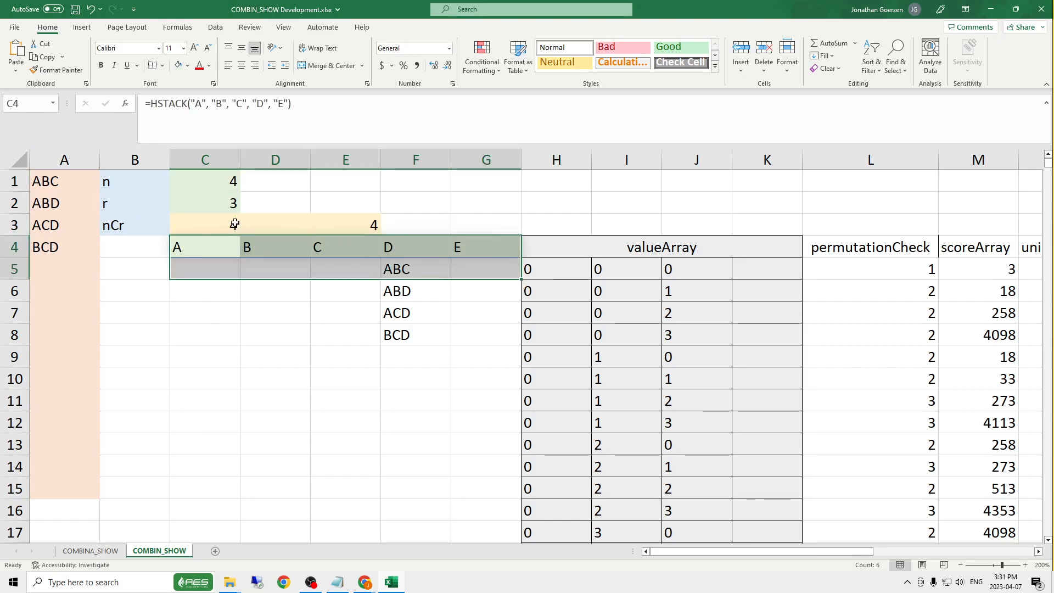
left_click_drag(234, 223, 343, 222)
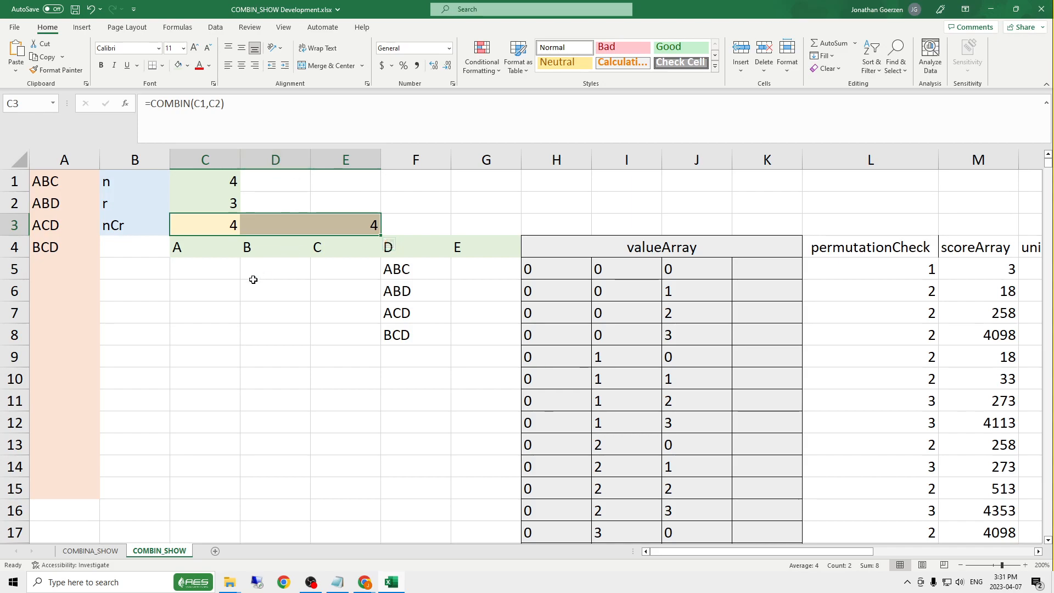
Step: Examine the full LAMBDA formula in F5 and the MAKEARRAY formula behind valueArray in H5
left_click(409, 261)
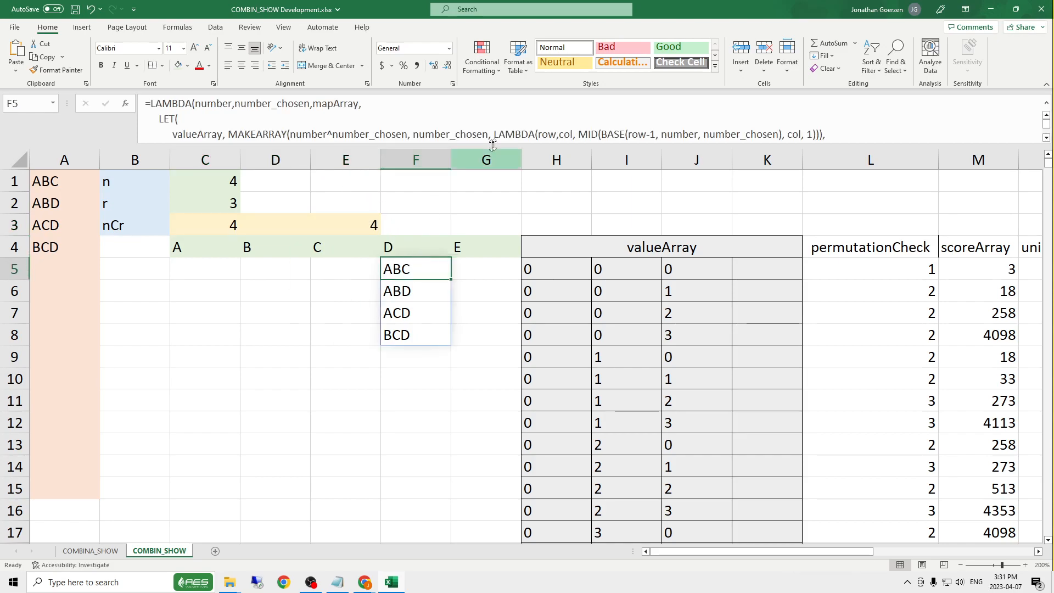
left_click_drag(510, 144, 508, 314)
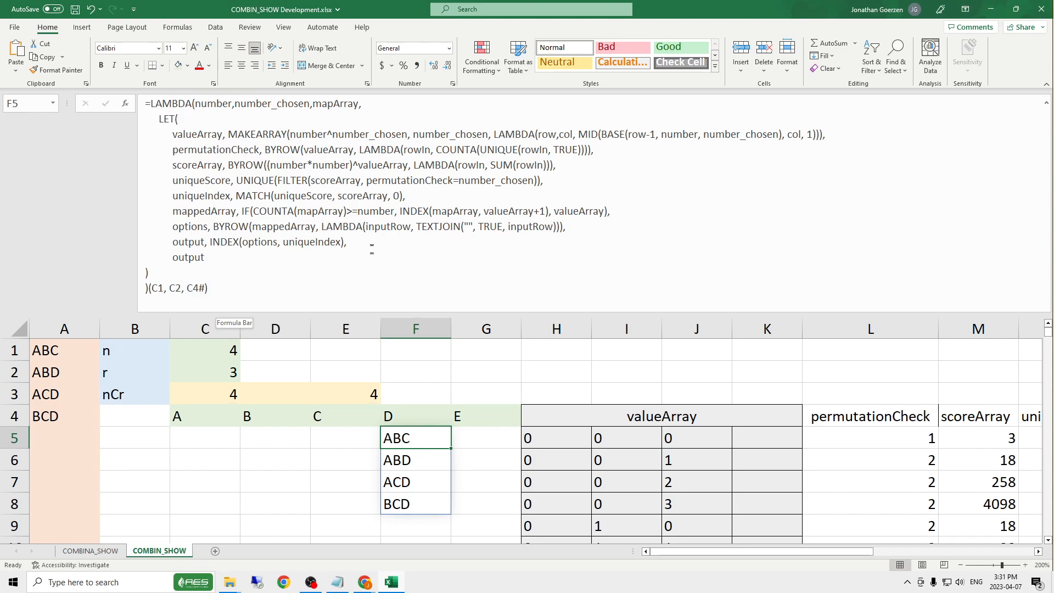
left_click(395, 243)
key("Return")
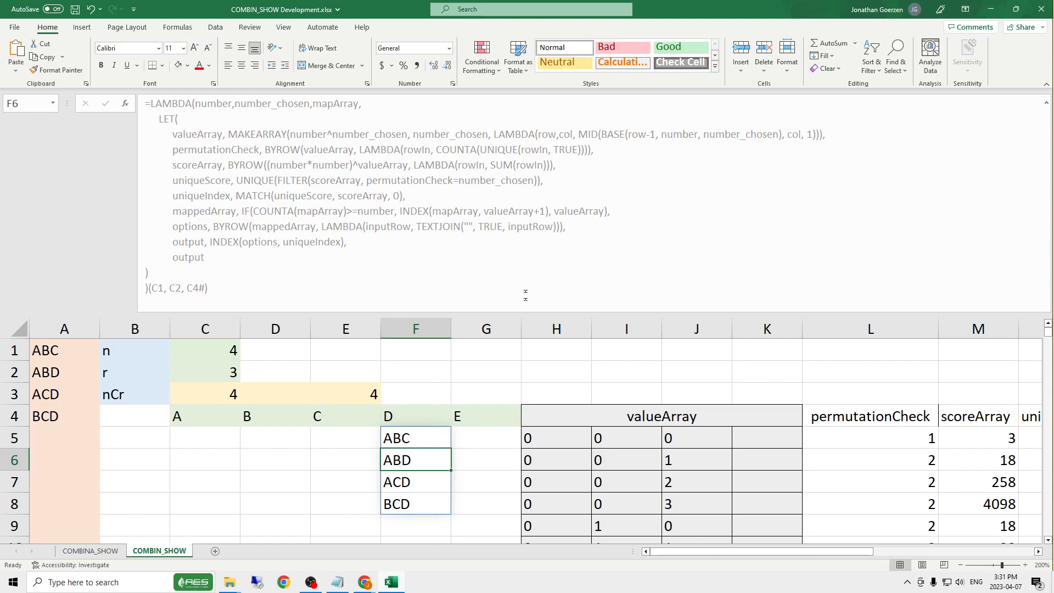
left_click_drag(527, 313, 469, 141)
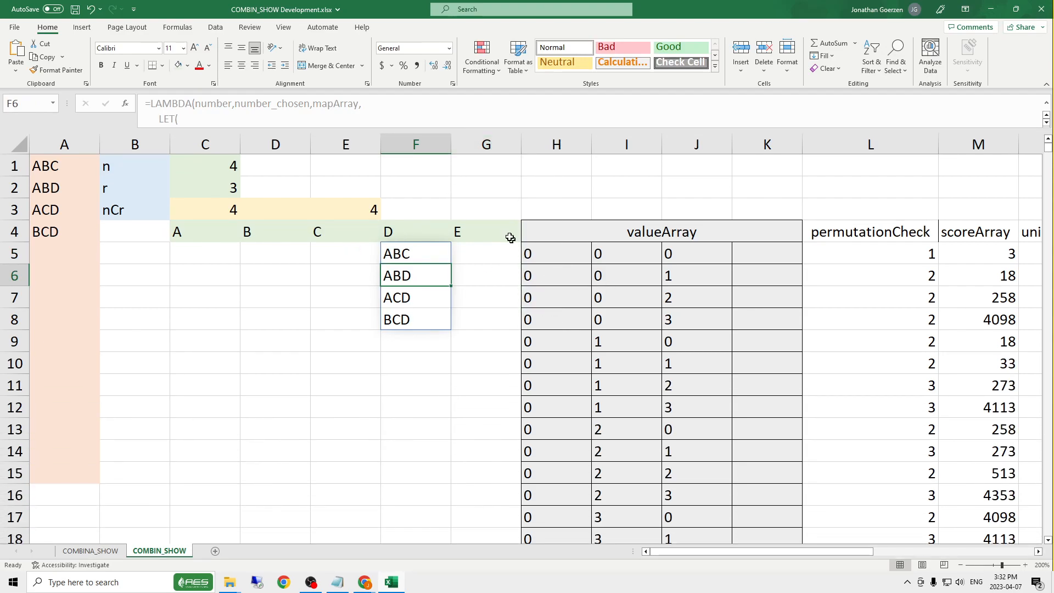
left_click(550, 252)
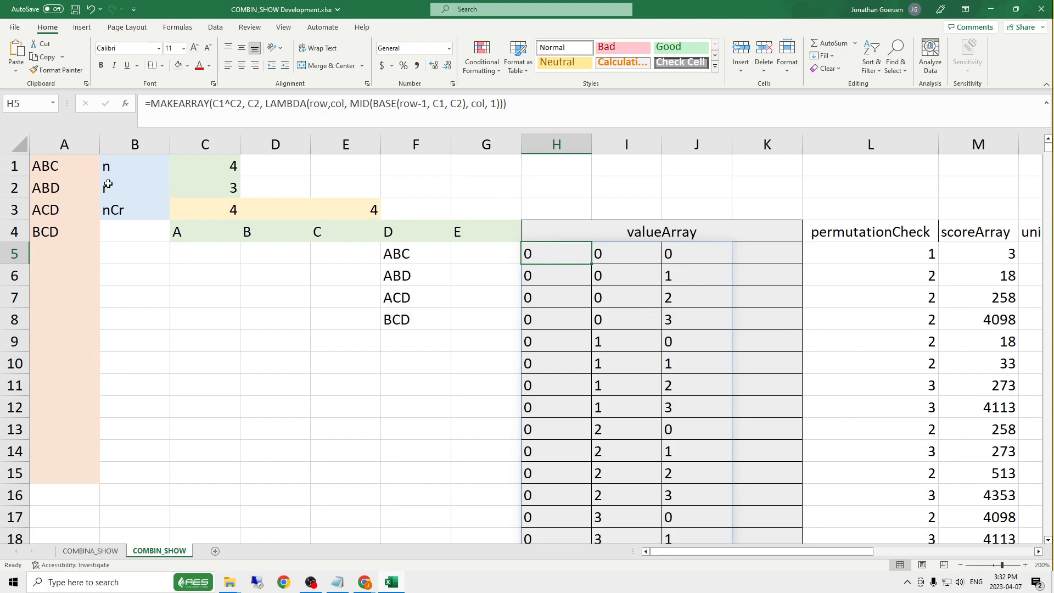
Step: Set both n in C1 and r in C2 to 2
left_click(208, 166)
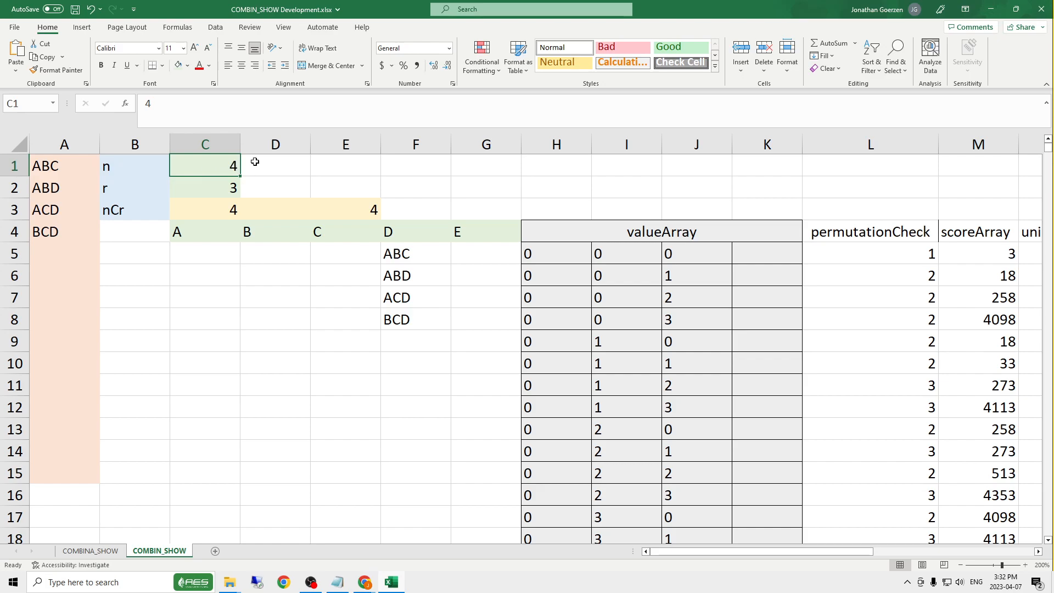
type("2")
key("Return")
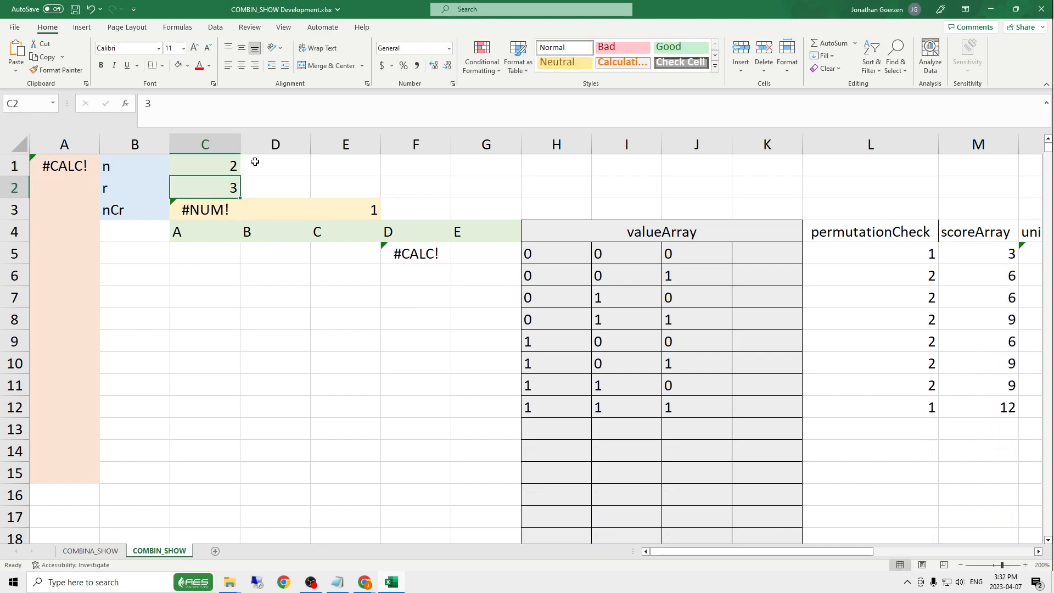
type("2")
key("Return")
key("Up")
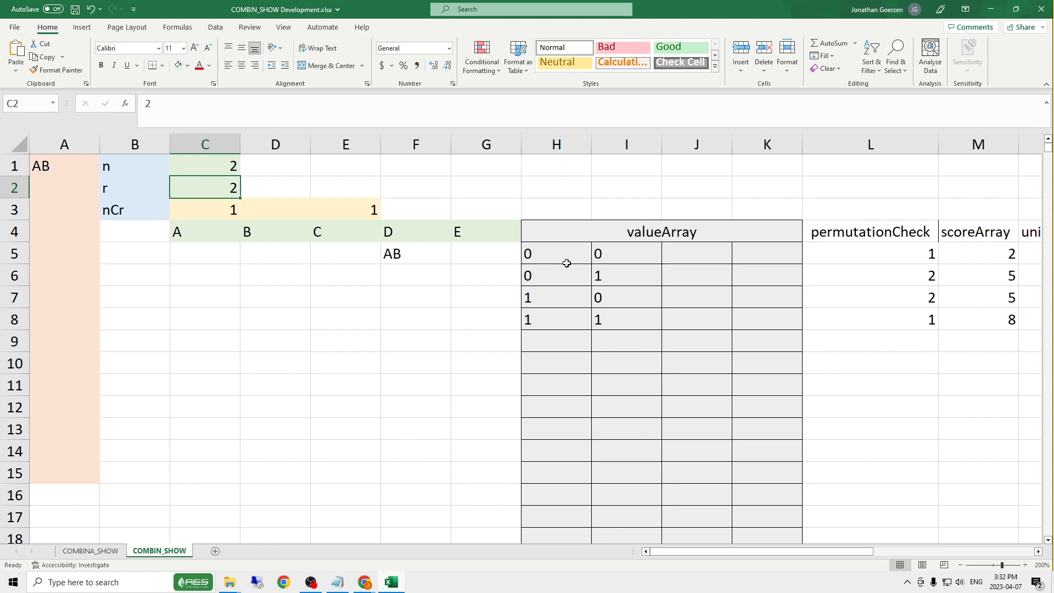
Step: Look through the valueArray rows 6 to 8 to compare the generated index pairs
left_click(541, 285)
left_click_drag(541, 285, 600, 281)
left_click_drag(542, 306, 636, 297)
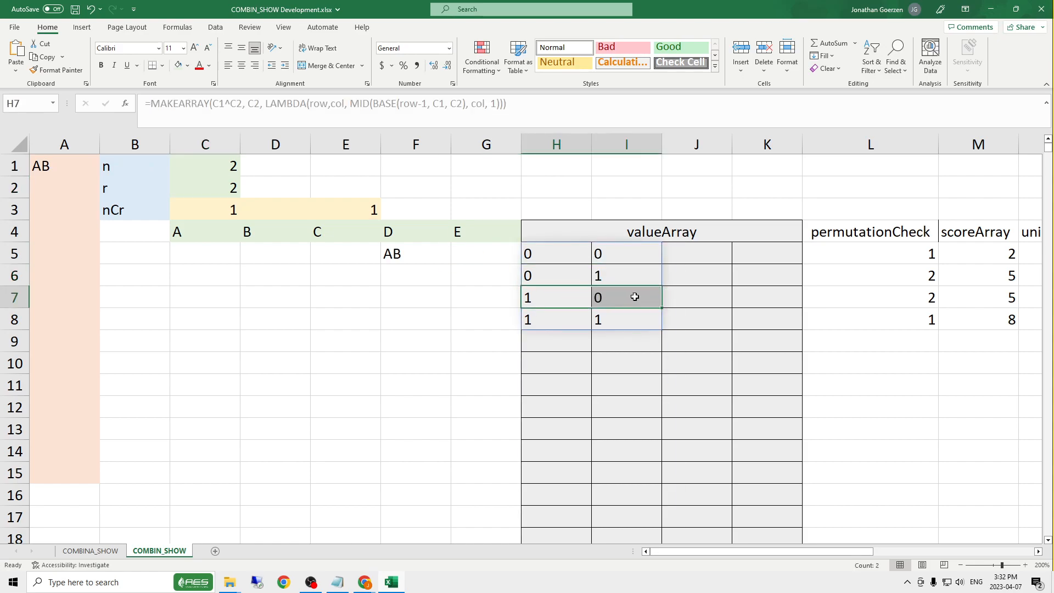
left_click_drag(550, 318, 680, 309)
left_click(741, 277)
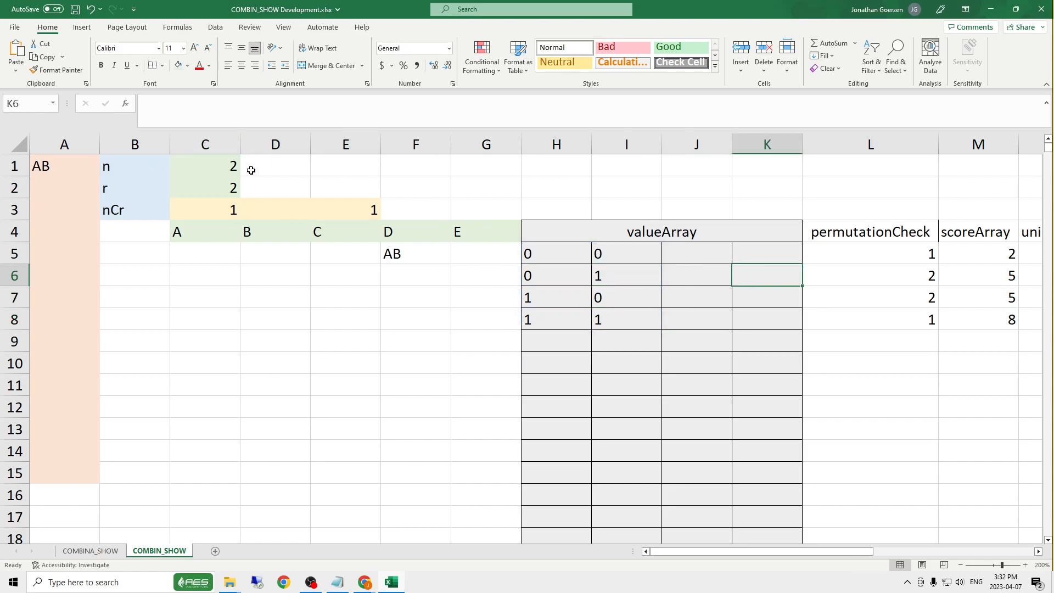
Step: Set n in cell C1 to 4, leaving r as it is
left_click(232, 169)
type("4")
key("Return")
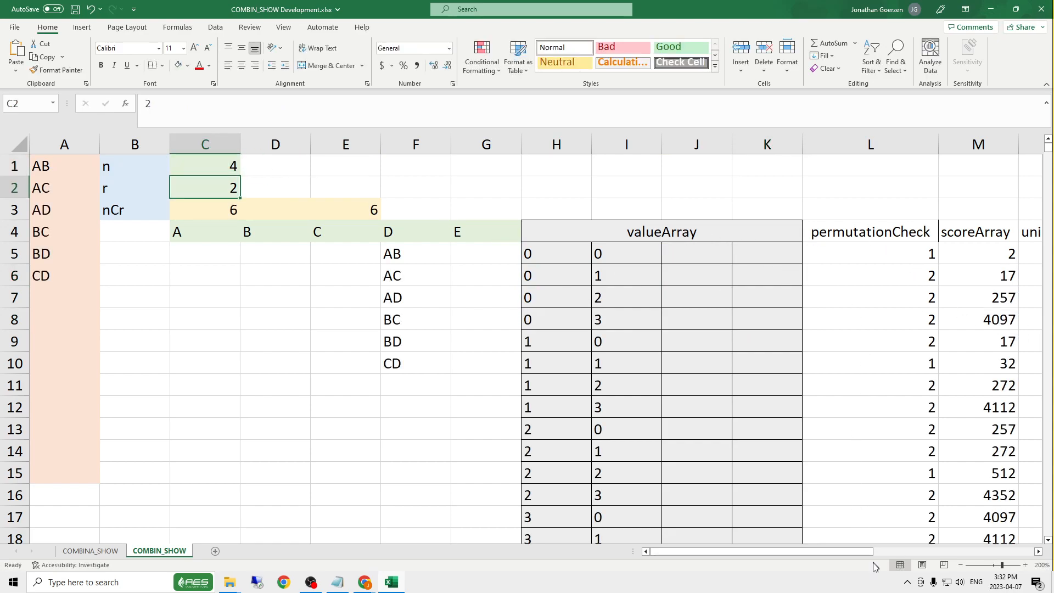
Step: Inspect the BYROW formula behind permutationCheck in cell L5 and the valueArray range it refers to
left_click_drag(843, 548, 901, 549)
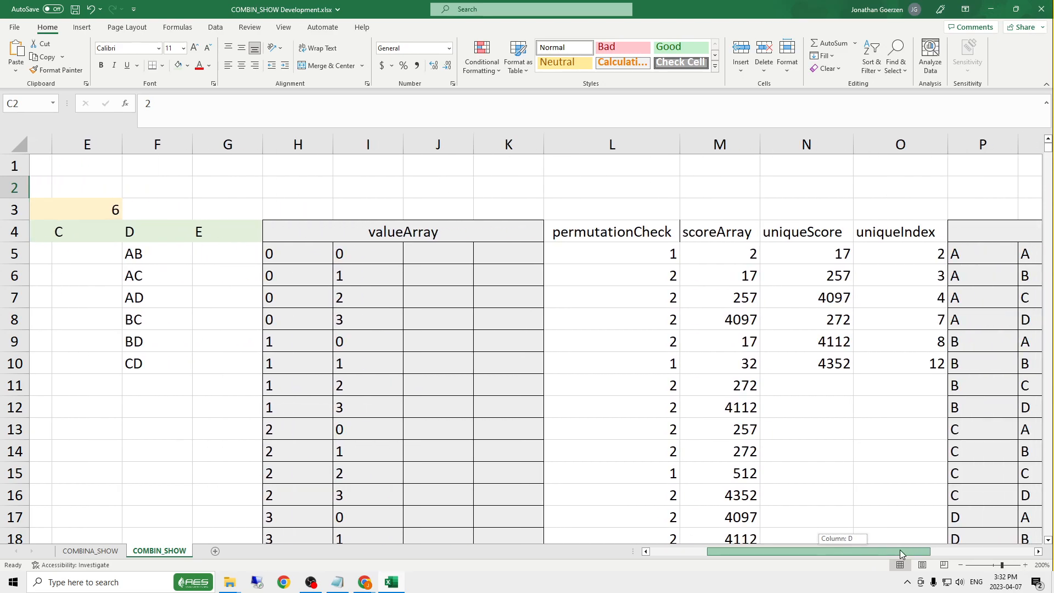
left_click(648, 253)
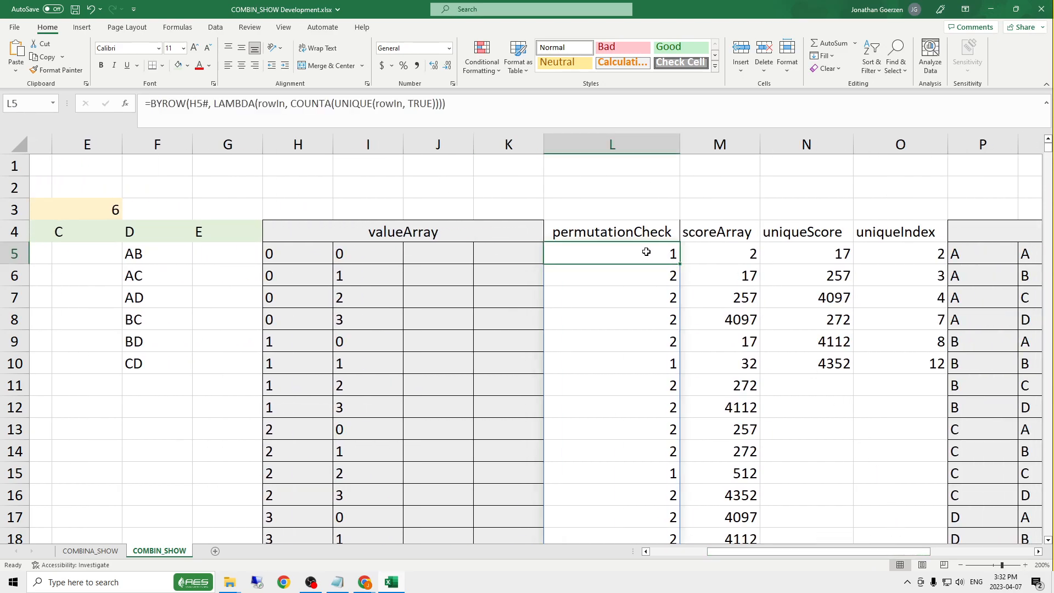
left_click_drag(502, 103, 145, 104)
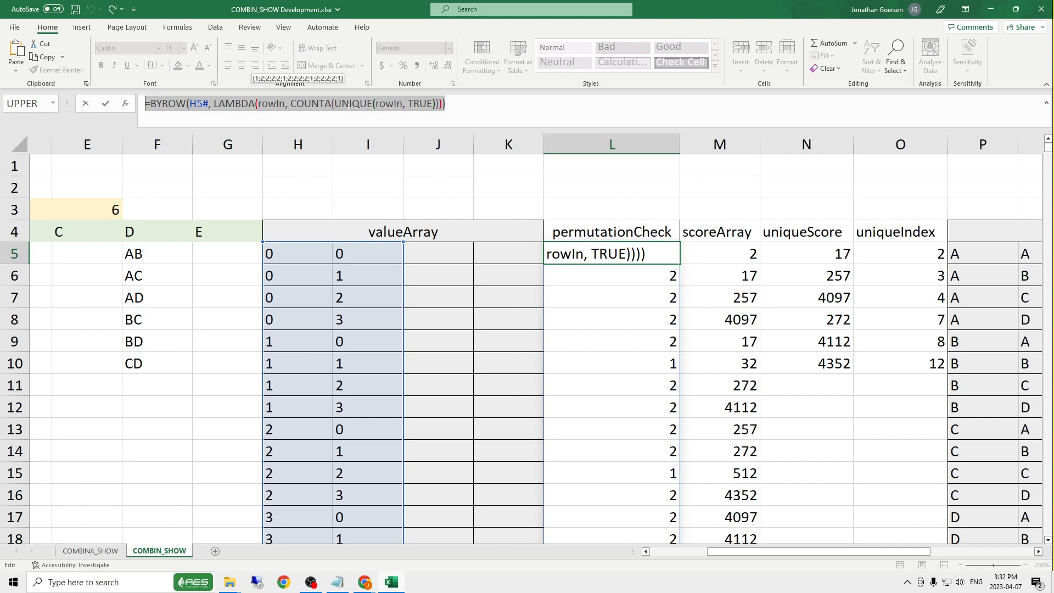
key("Return")
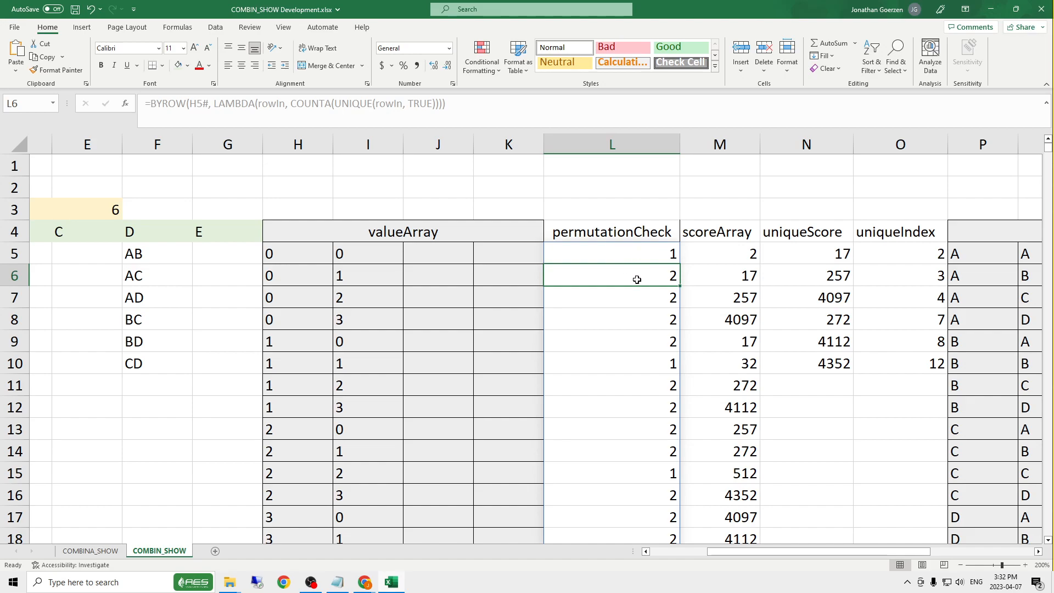
Step: Compare the permutationCheck values in L5 and L6 with their valueArray rows and with r in C2
left_click_drag(826, 552, 769, 547)
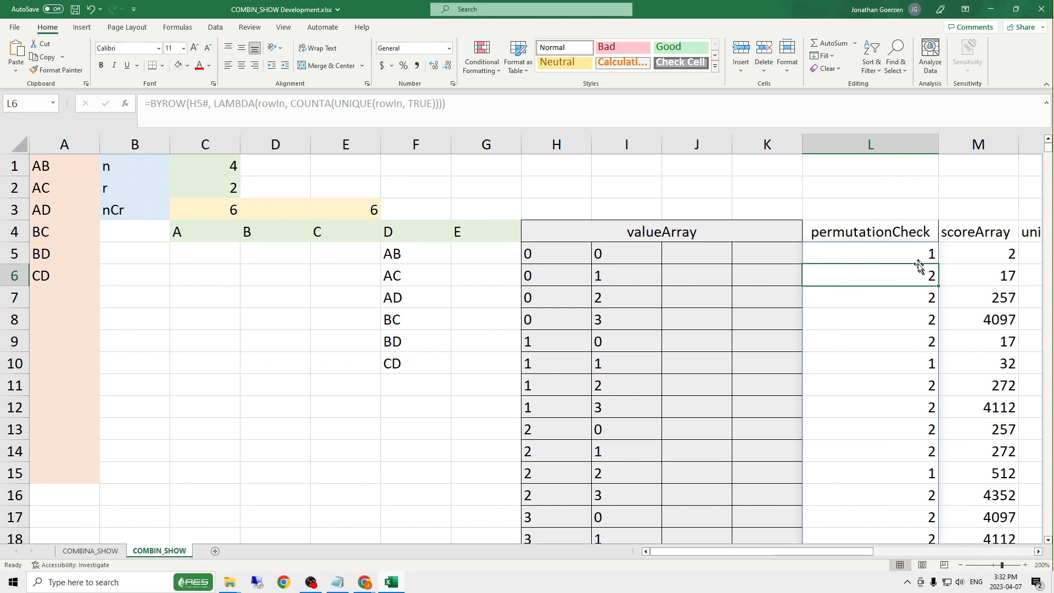
left_click(223, 183)
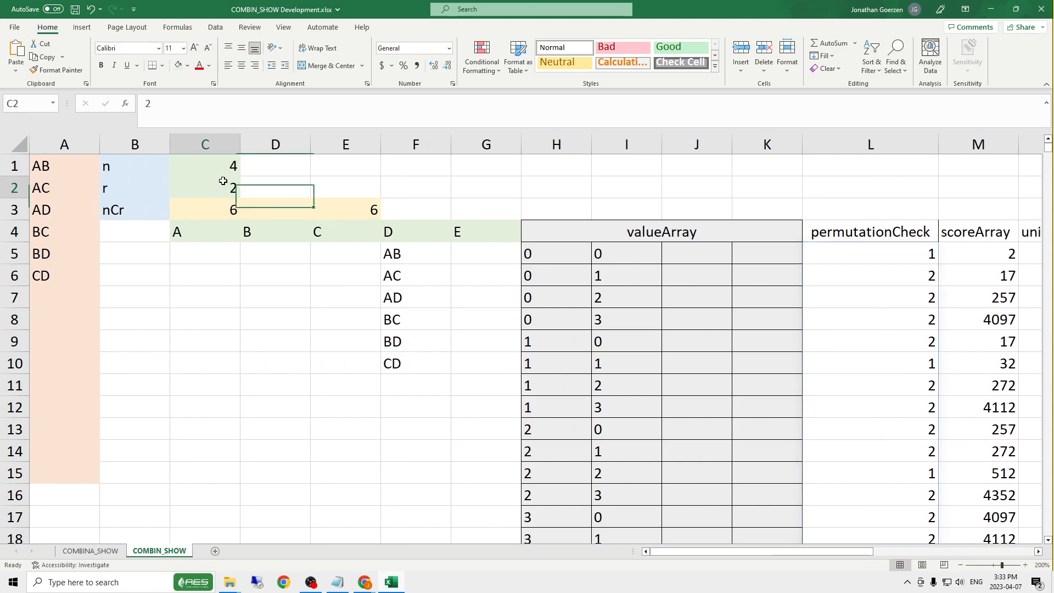
left_click(893, 254)
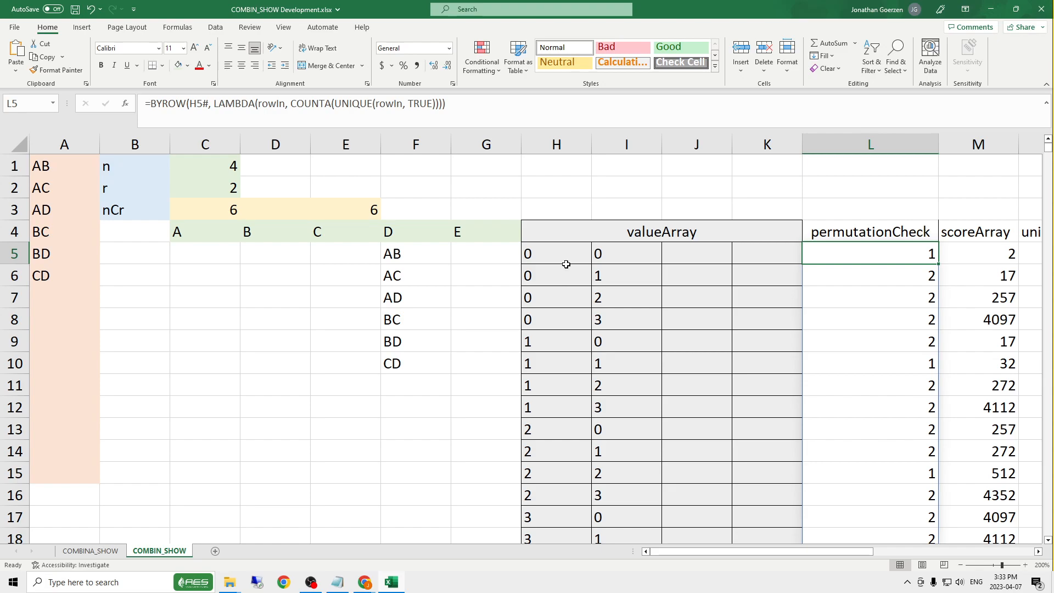
left_click_drag(557, 261, 607, 254)
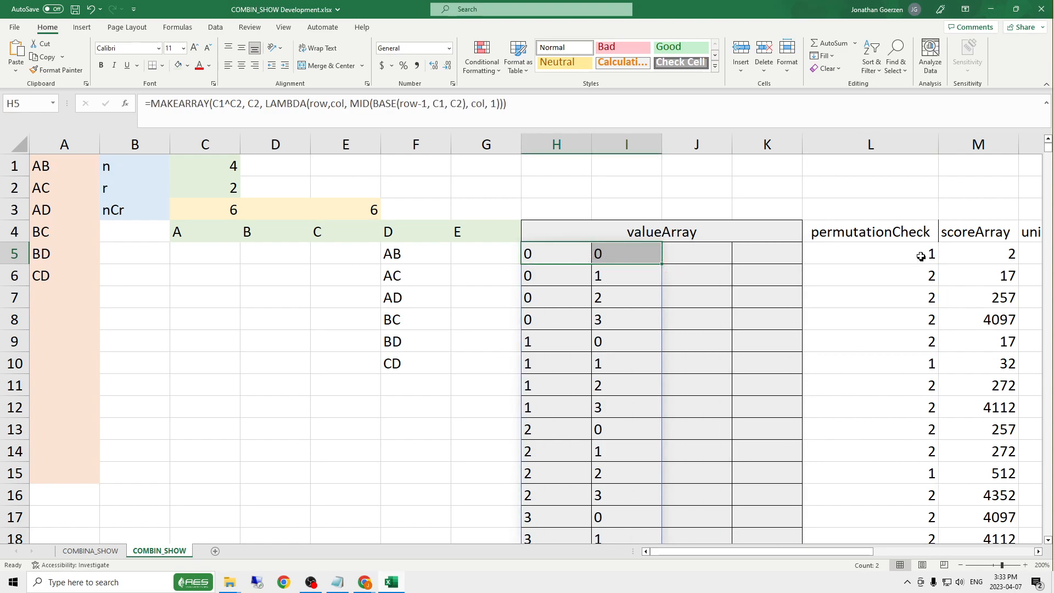
left_click(879, 255)
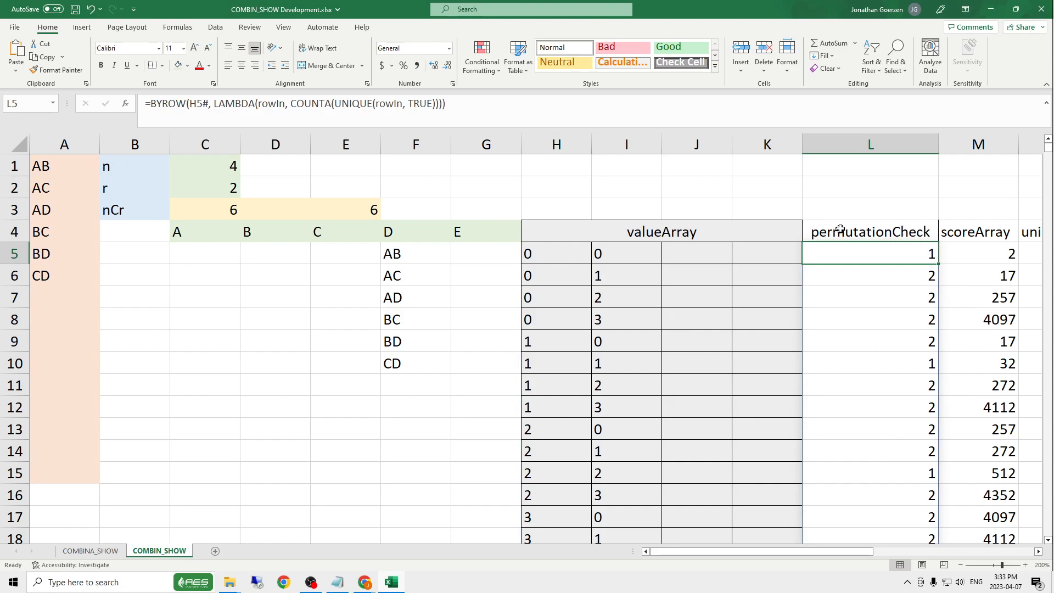
left_click(553, 272)
left_click_drag(553, 271, 654, 279)
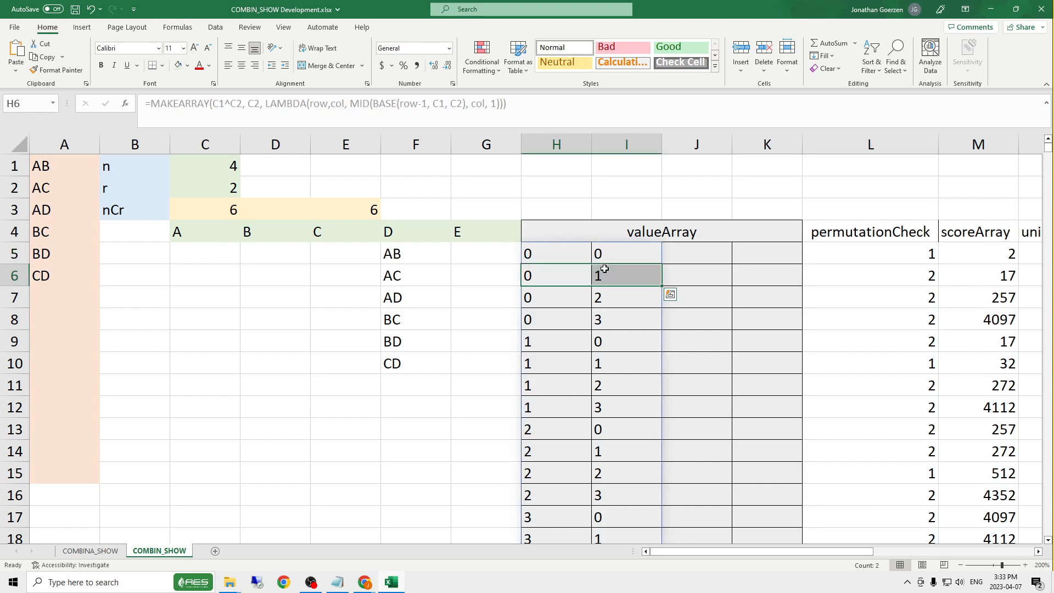
left_click(864, 272)
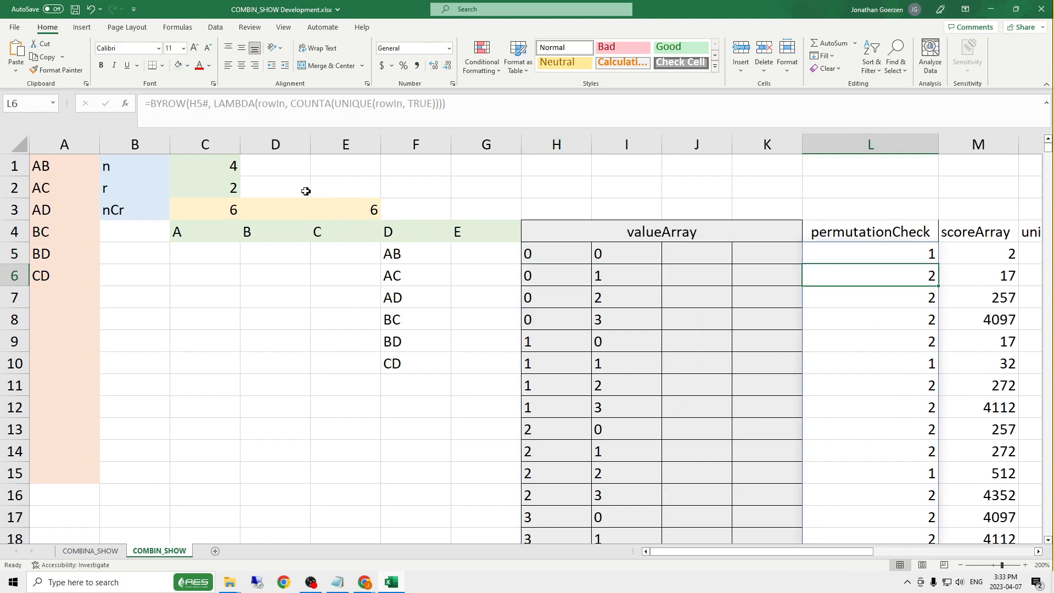
left_click(213, 184)
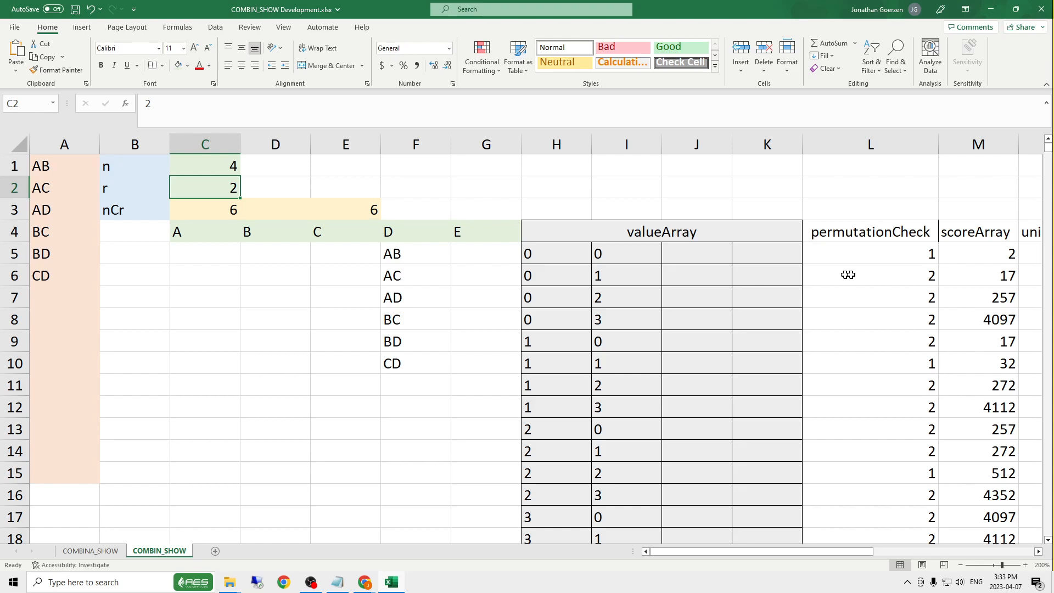
Step: Inspect the scoreArray formula in M5, focusing on the (C1*C1)^(H5#) part
left_click(985, 255)
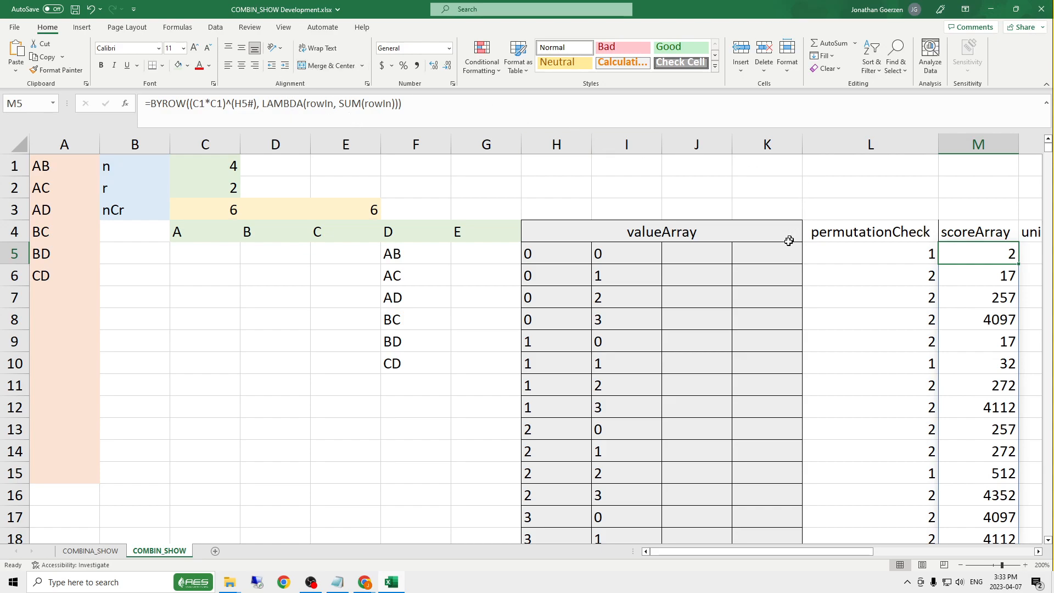
left_click(193, 103)
left_click_drag(193, 103, 254, 104)
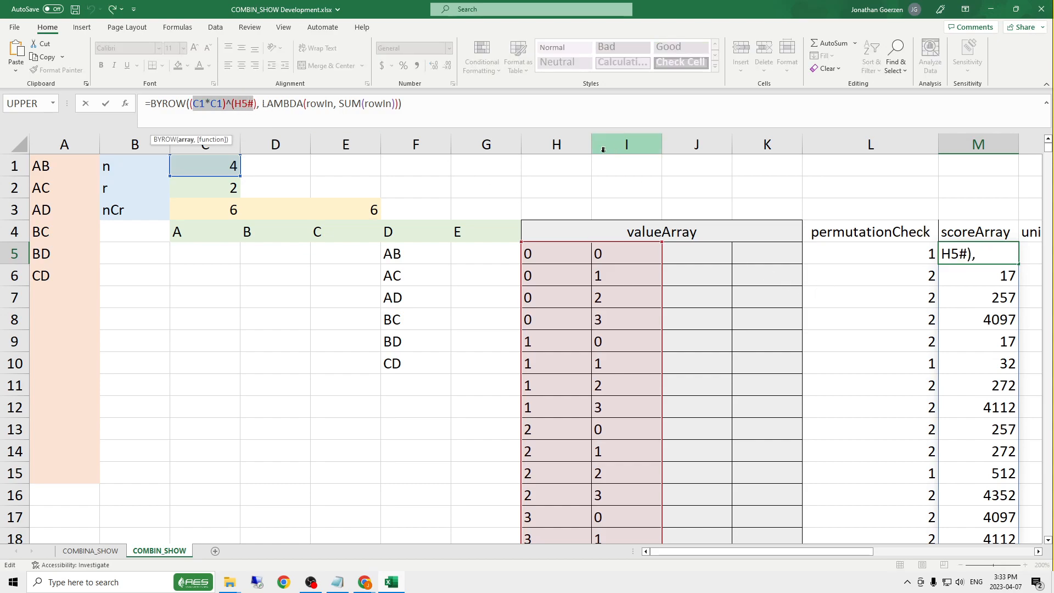
key("Return")
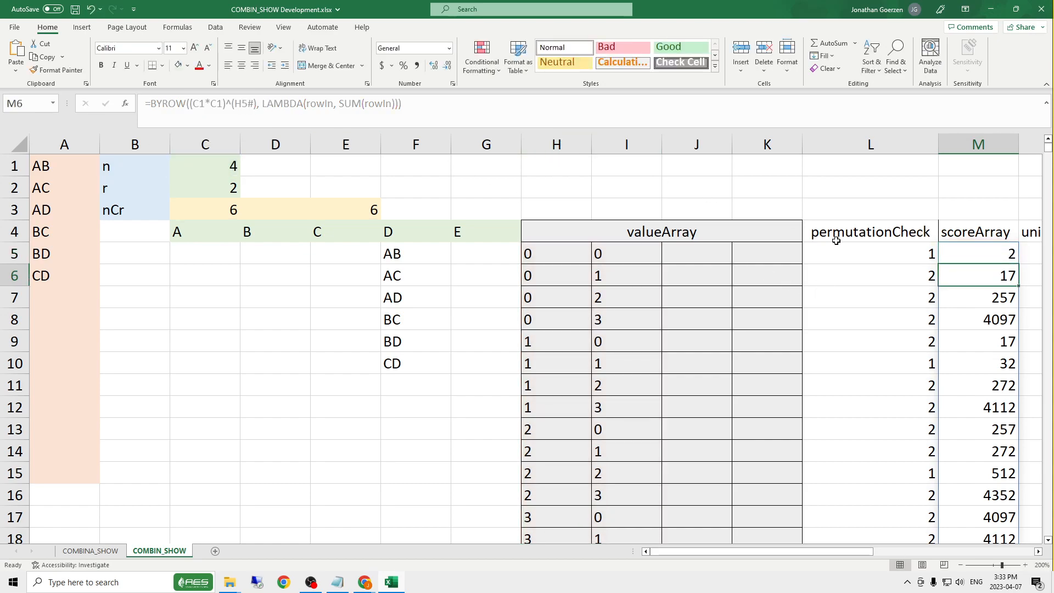
Step: Inspect the uniqueScore formula in N5, checking how UNIQUE and FILTER use scoreArray, permutationCheck and r in C2
key("Up")
key("Right")
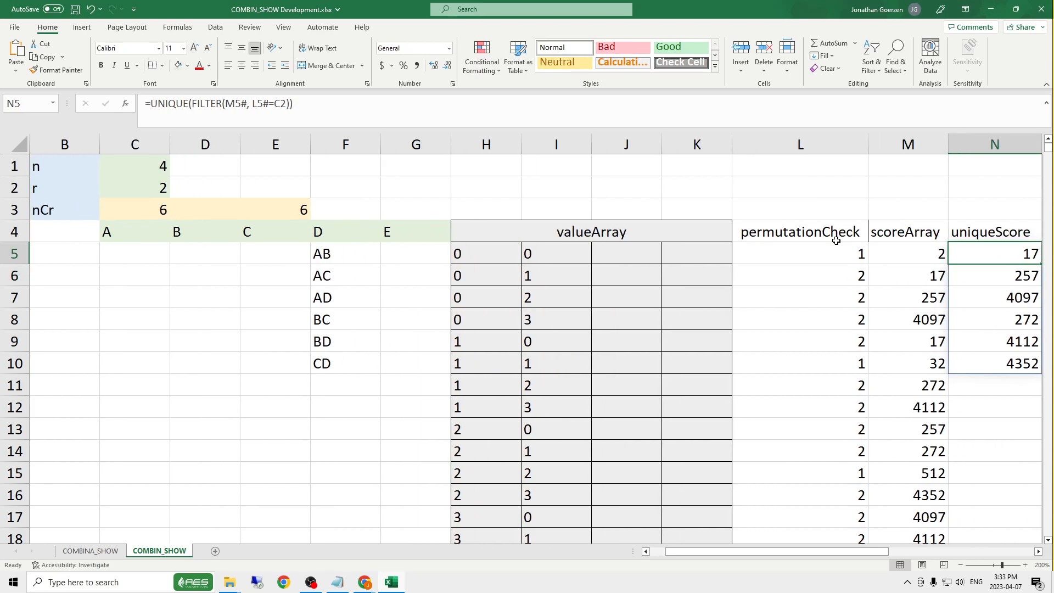
key("Left")
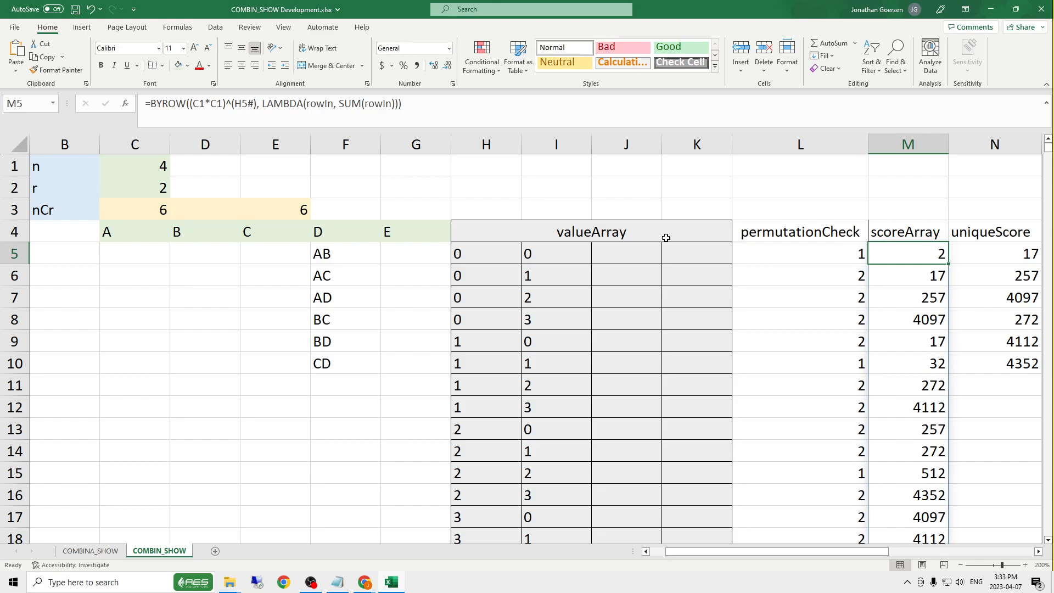
key("Right")
key("Right")
key("Right")
key("Right")
key("Left")
key("Left")
key("Left")
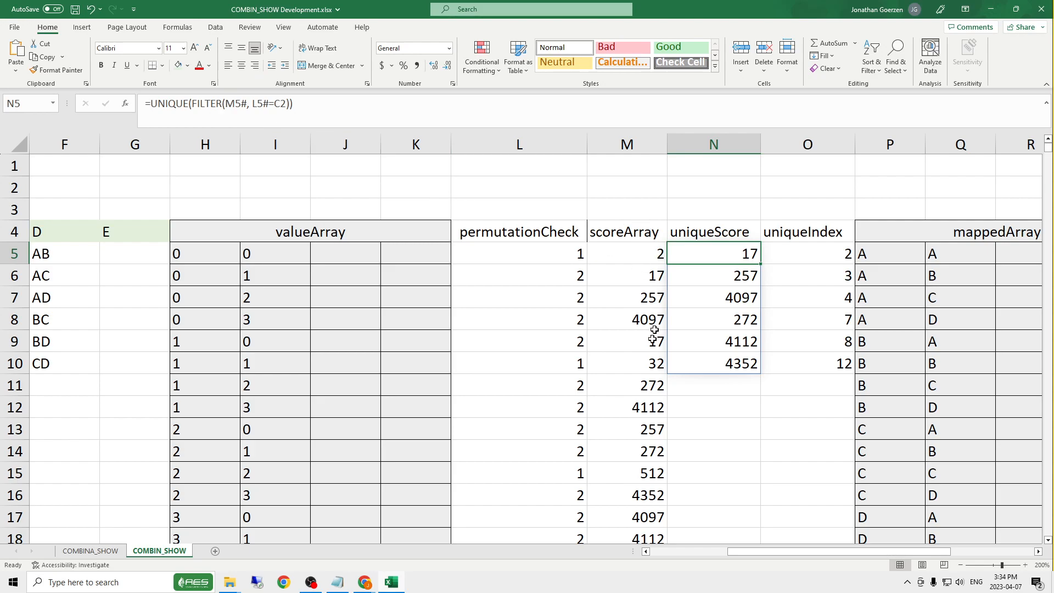
left_click(225, 103)
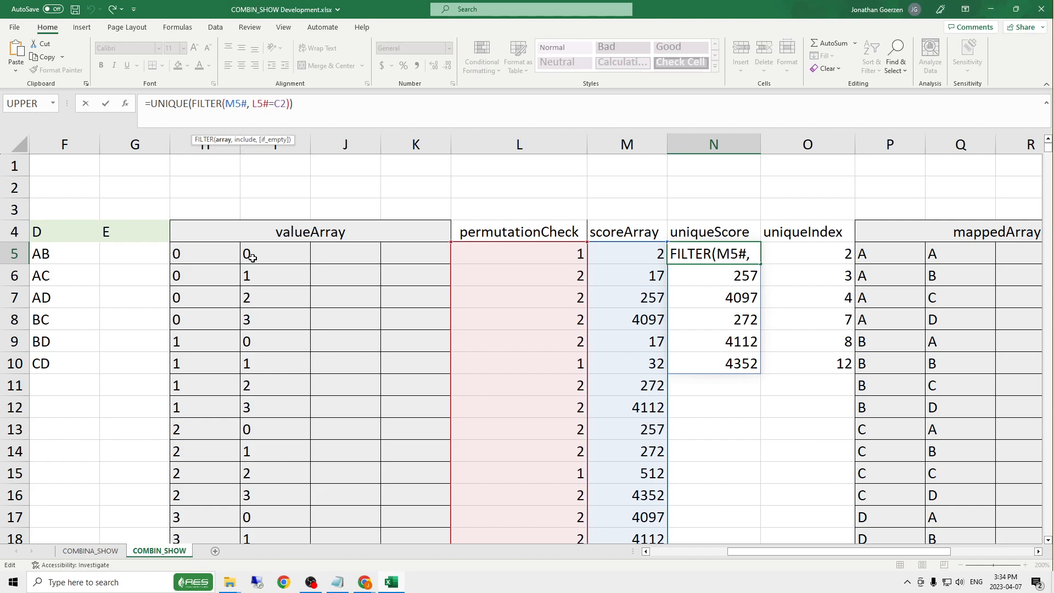
key("ctrl+Return")
Step: Inspect the uniqueIndex MATCH formula in O5 and the mappedArray formula in P5, comparing mappedArray with valueArray
key("Right")
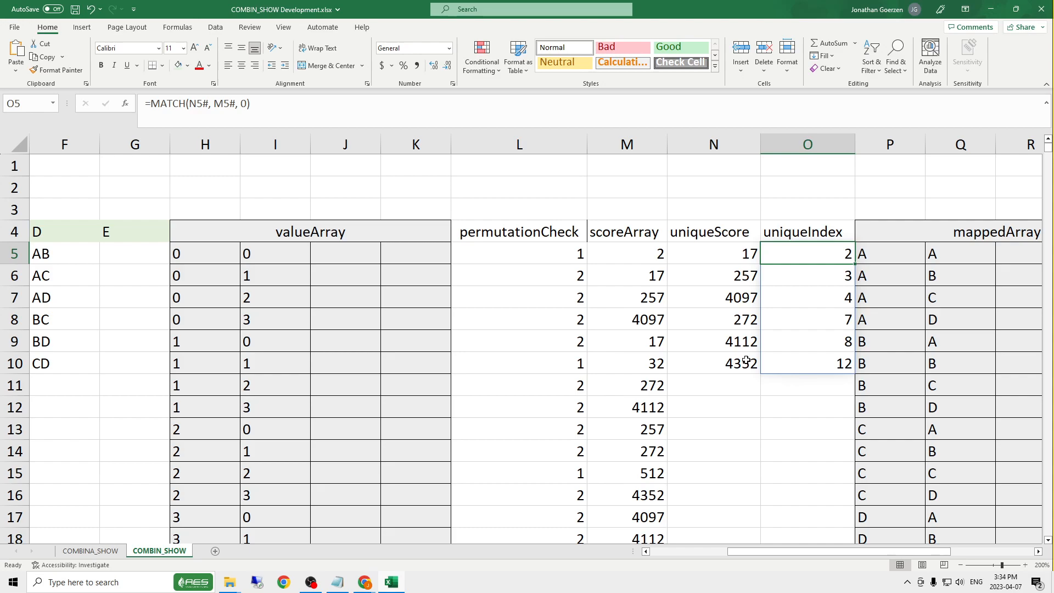
key("Right")
key("Right")
key("Right")
key("Right")
key("Left")
key("Left")
key("Left")
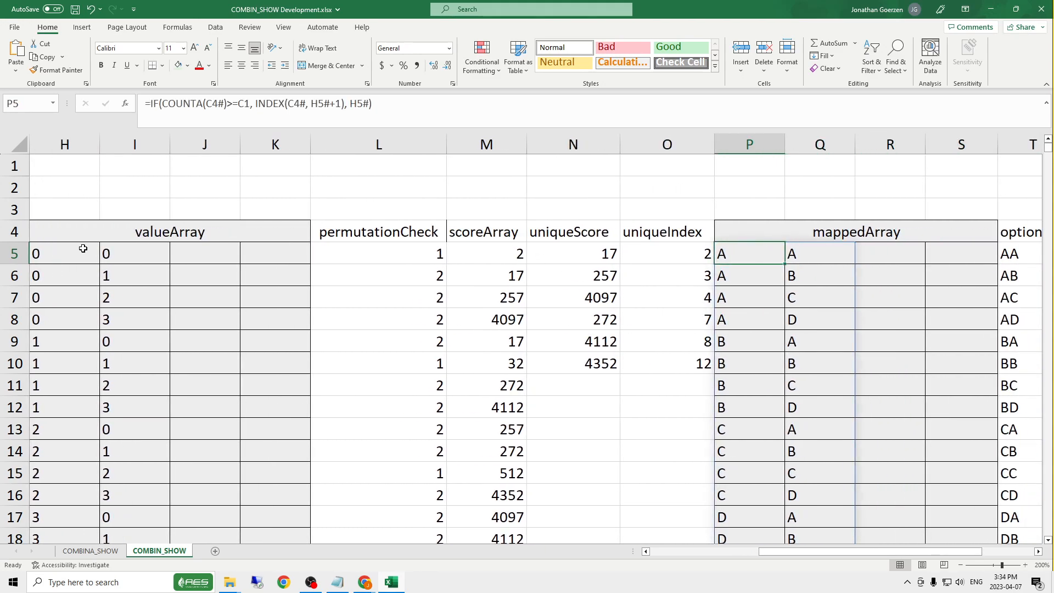
left_click(82, 249)
left_click(726, 254)
Step: Replace the first item "A" with "1" in the HSTACK formula in C4
left_click_drag(816, 553, 701, 550)
left_click(205, 237)
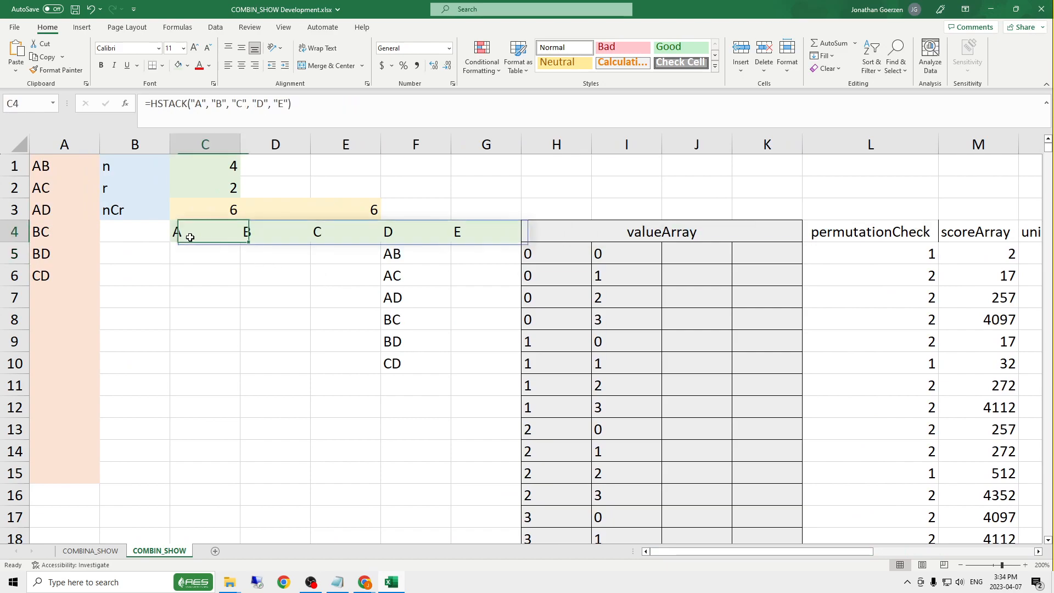
left_click(202, 104)
key("BackSpace")
type("1")
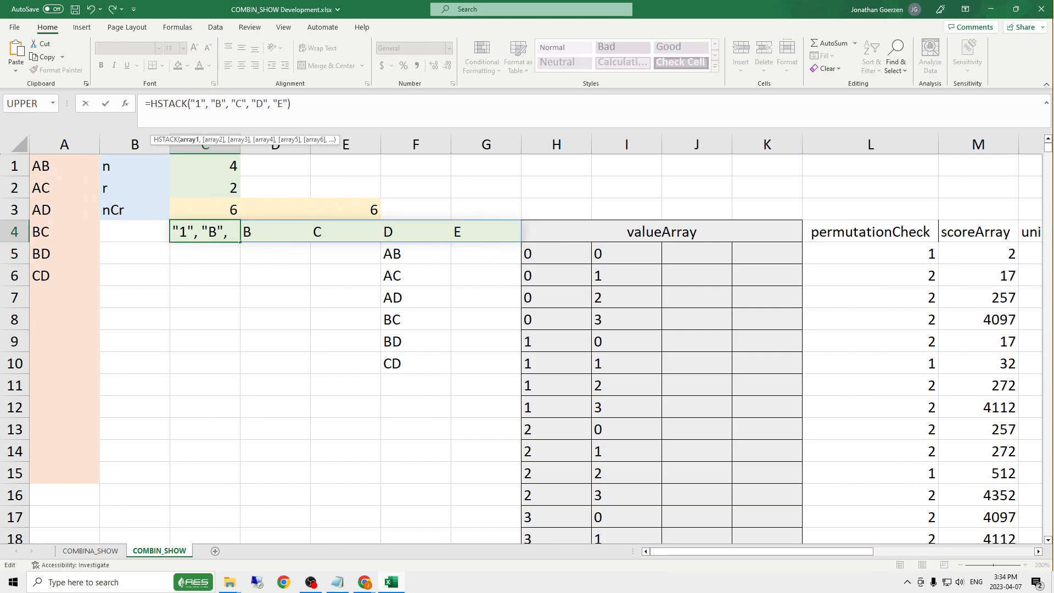
key("Return")
key("Up")
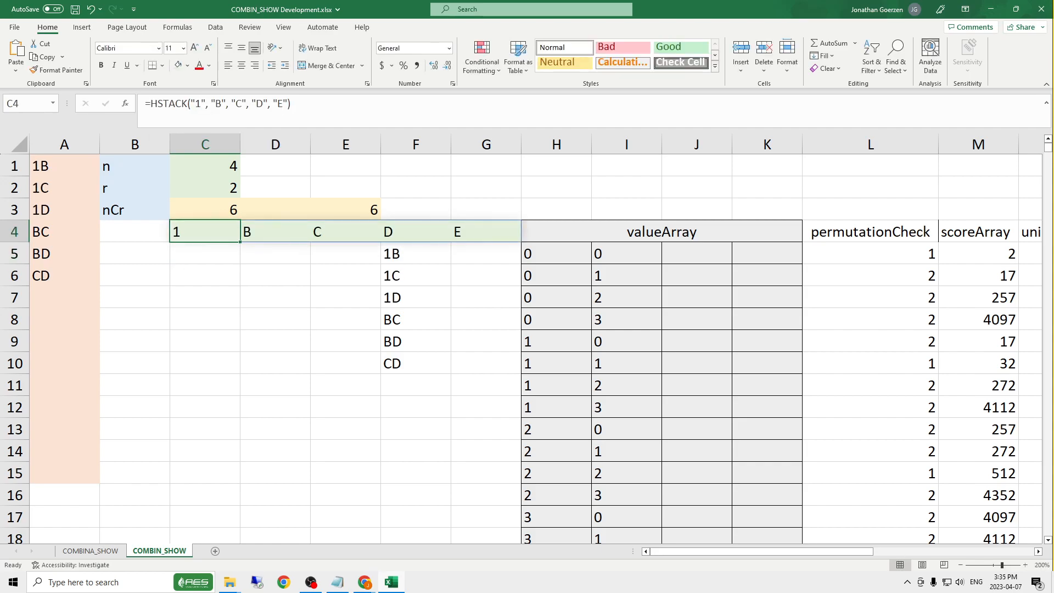
Step: Examine how the changed first item carries through the mappedArray, options and output columns
key("Right")
key("Right")
key("Right")
key("Right")
key("Right")
key("Right")
key("Right")
key("Right")
key("Right")
key("Right")
key("Right")
key("Right")
key("Right")
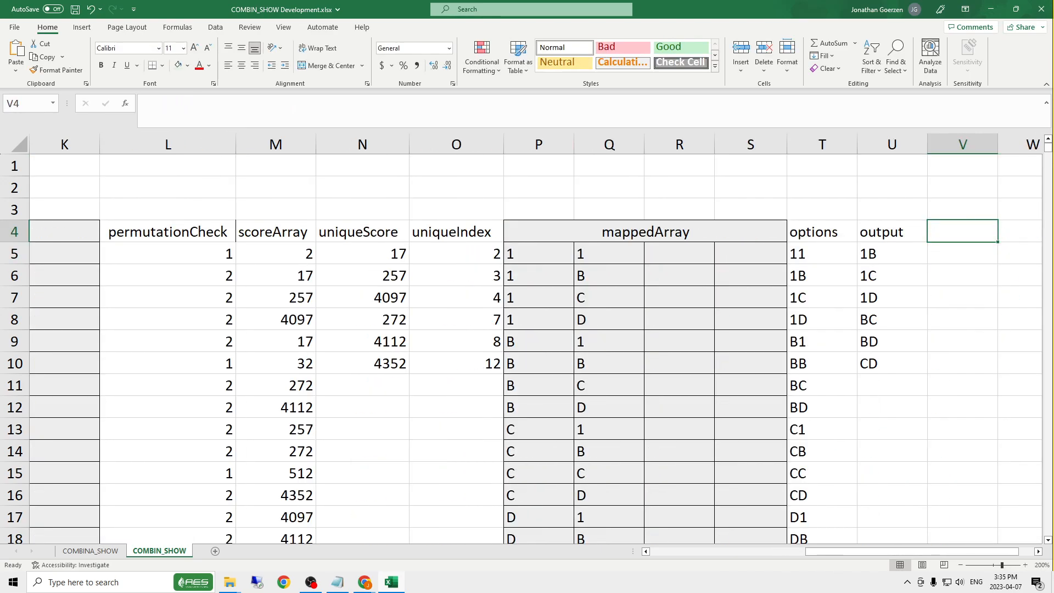
key("Left")
left_click_drag(546, 246, 607, 362)
scroll(831, 556, "left", 5)
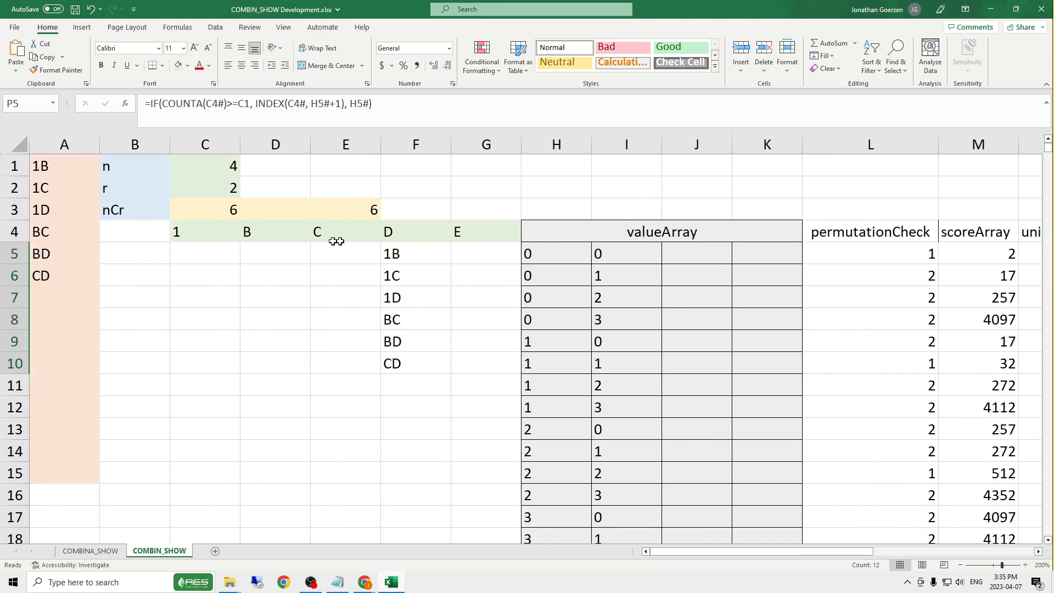
Step: Restore the first item of the HSTACK formula in C4 to "A"
left_click(203, 233)
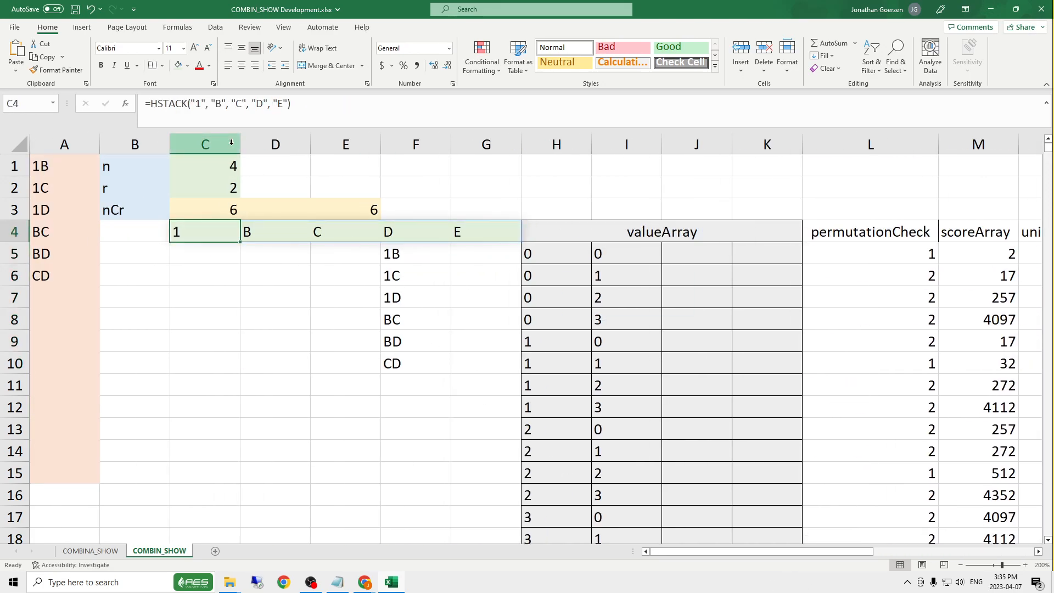
double_click(197, 103)
type("A")
key("Return")
Step: Inspect the options formula in T5 and trace the output INDEX formula in U5 to the options and uniqueIndex arrays
left_click_drag(795, 551, 960, 548)
left_click(787, 254)
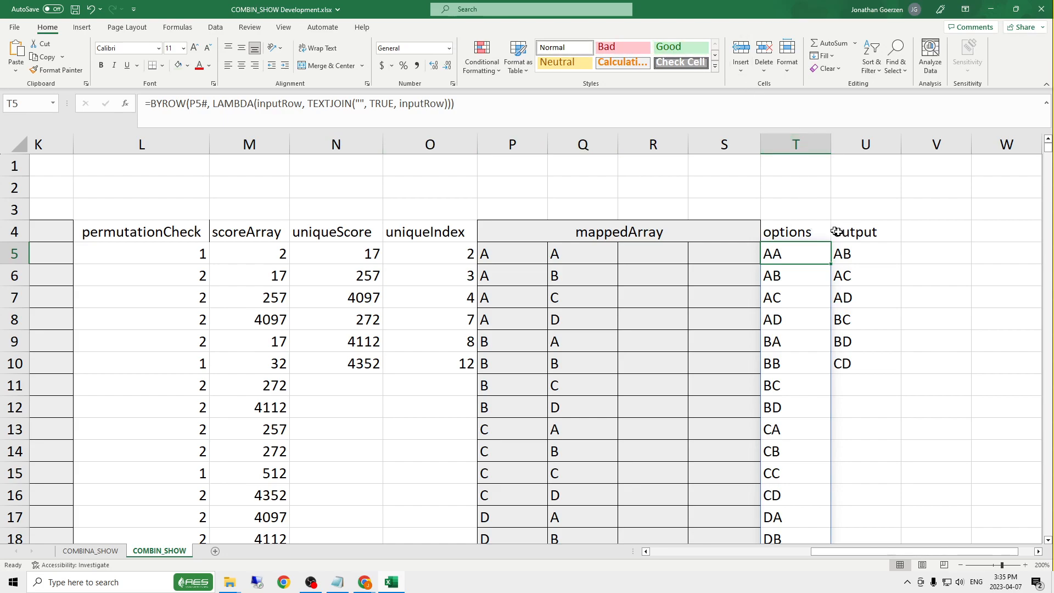
left_click(844, 252)
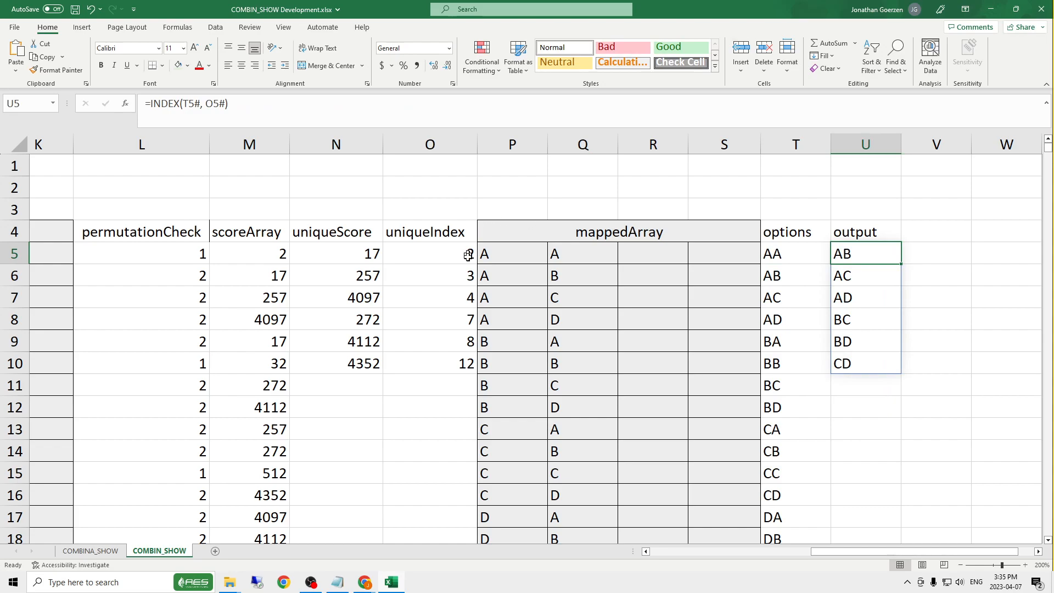
left_click_drag(441, 262, 465, 364)
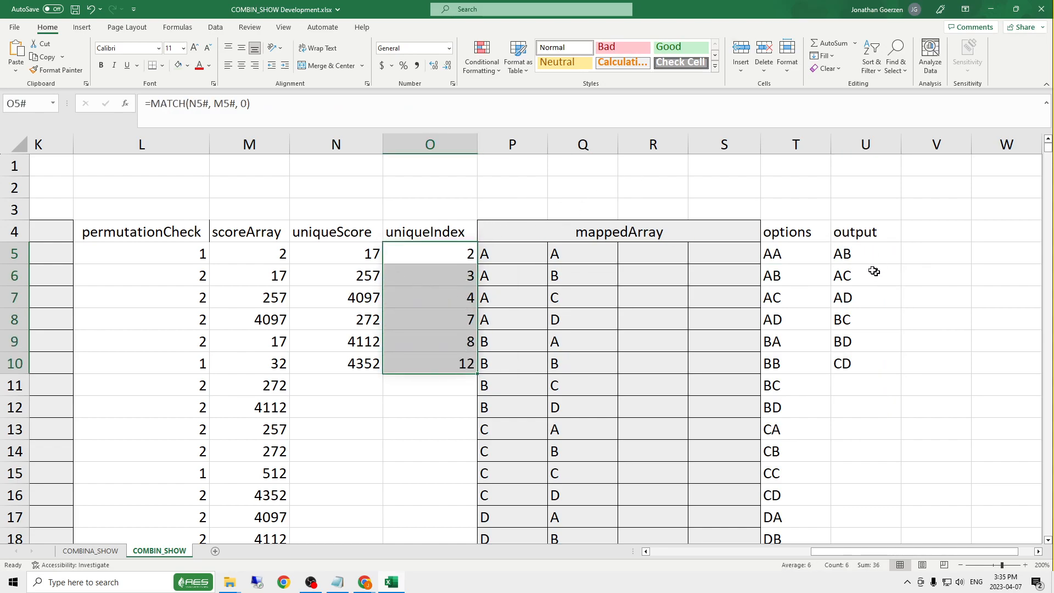
left_click(849, 254)
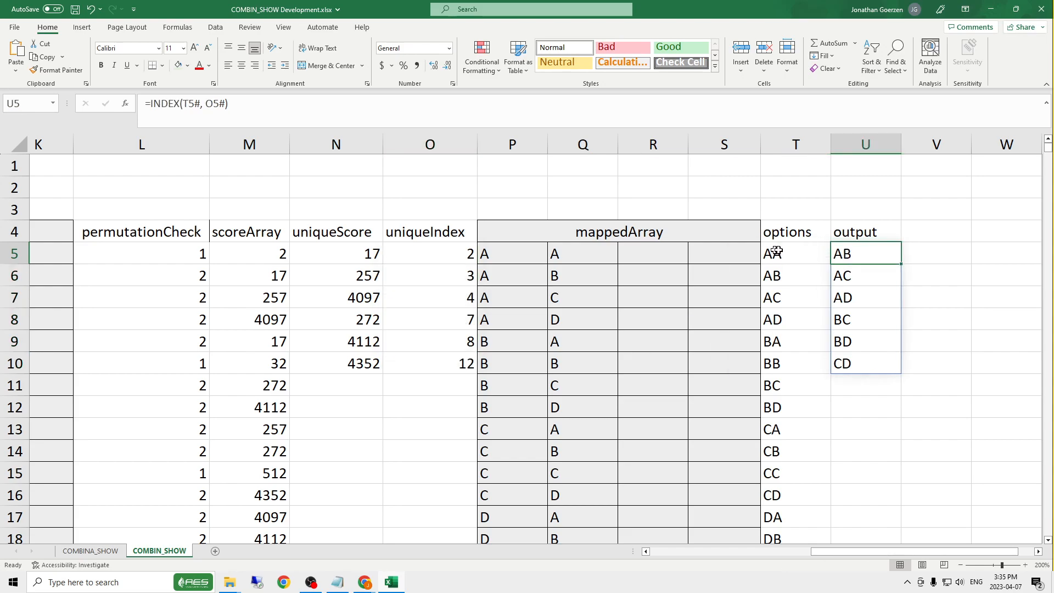
left_click_drag(795, 250, 796, 527)
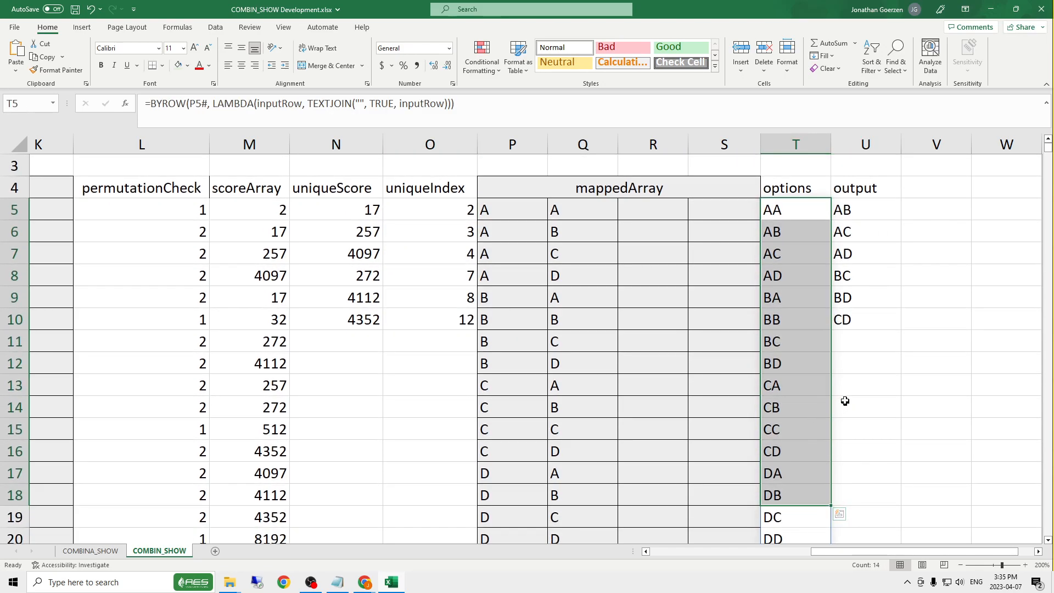
scroll(846, 385, "up", 1)
left_click(842, 250)
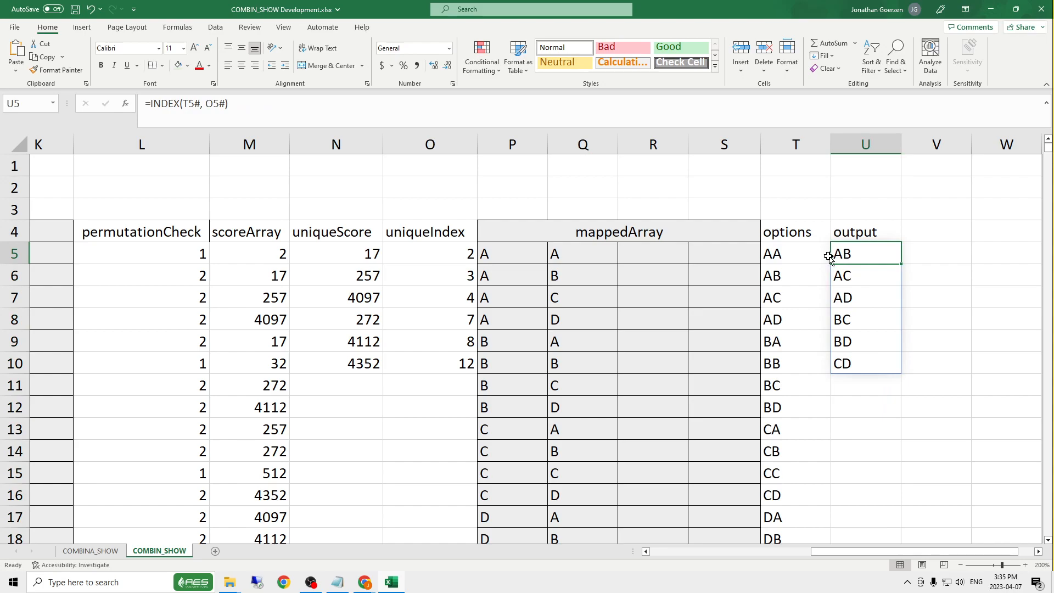
left_click_drag(868, 254, 870, 359)
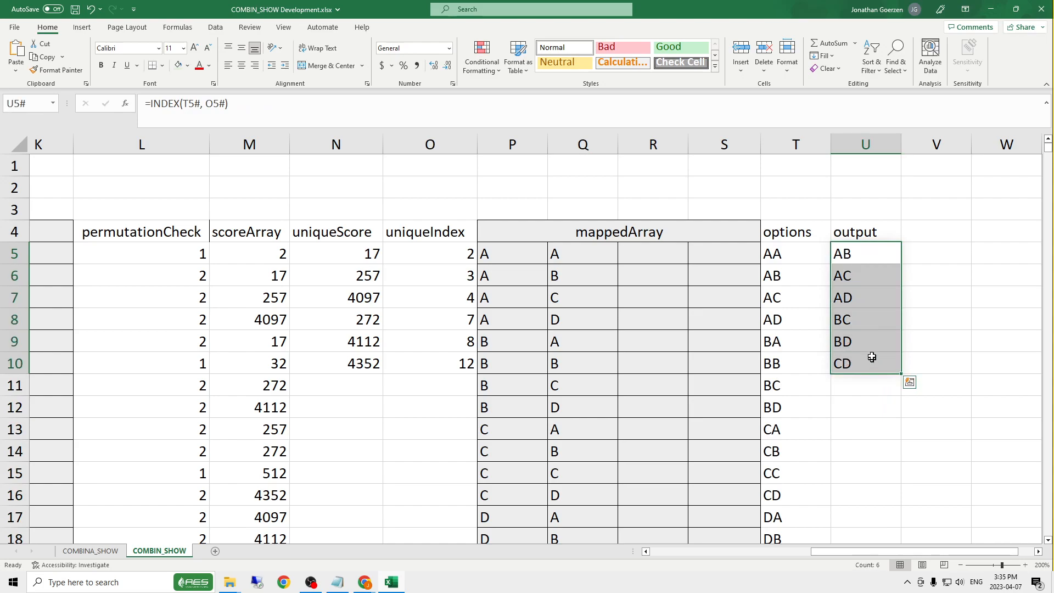
Step: Inspect the COMBIN_SHOW formula in A1 and its three arguments: number, number_chosen and mapArray
left_click_drag(861, 555, 700, 556)
left_click(60, 165)
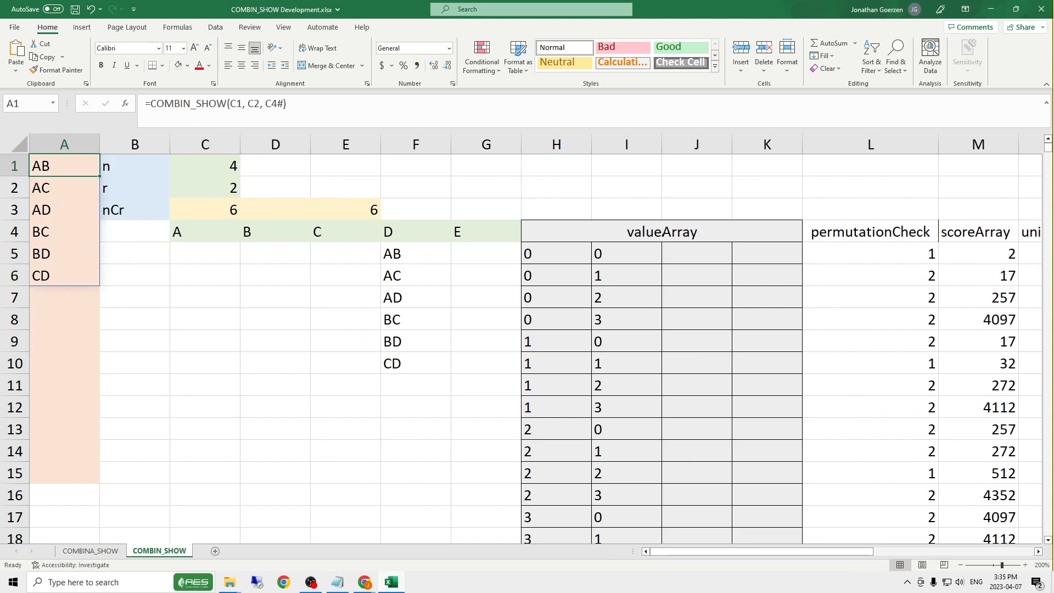
left_click_drag(150, 103, 226, 103)
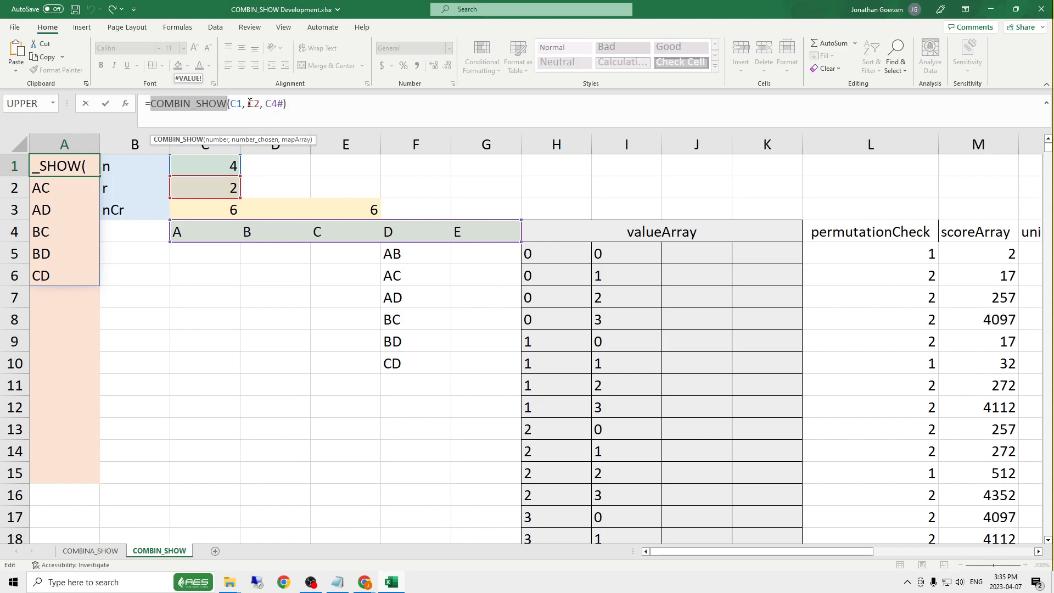
left_click(231, 104)
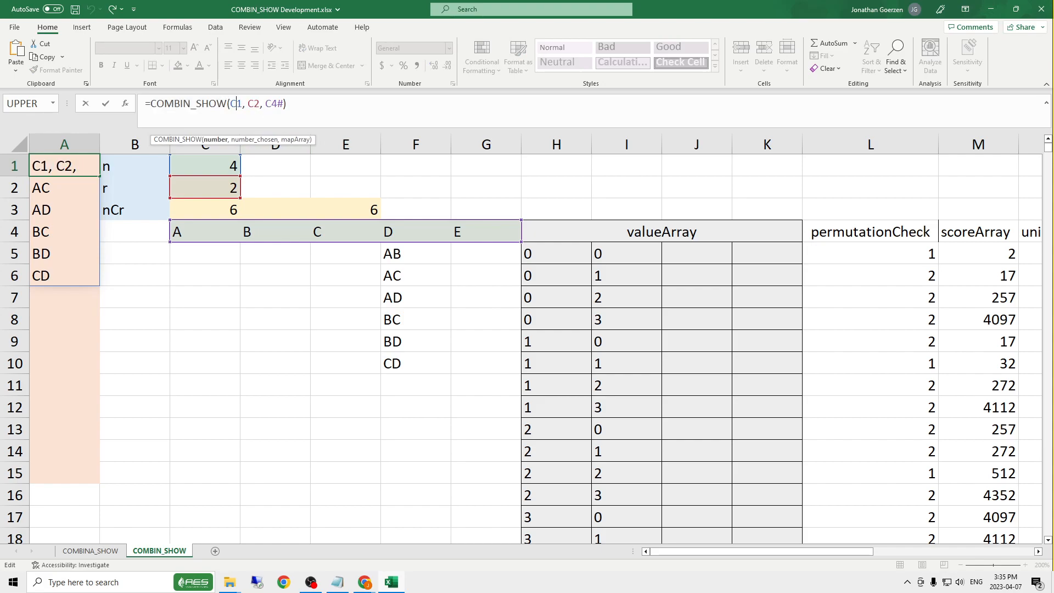
left_click(253, 104)
left_click(277, 104)
key("Return")
Step: Remove "C", "D" and "E" from the HSTACK formula in C4, leaving only "A" and "B"
left_click(229, 226)
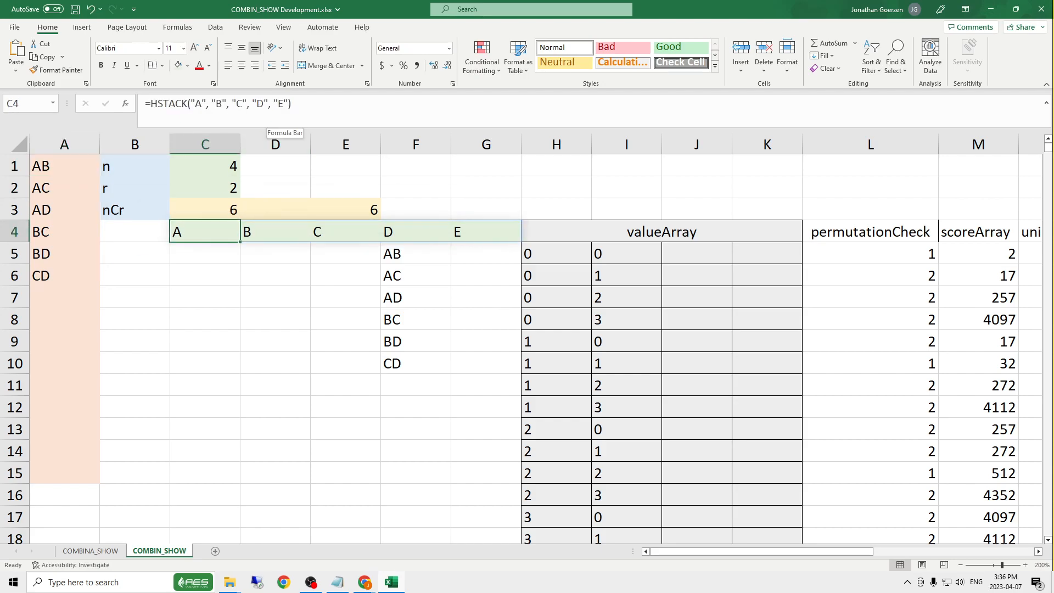
left_click_drag(236, 104, 289, 104)
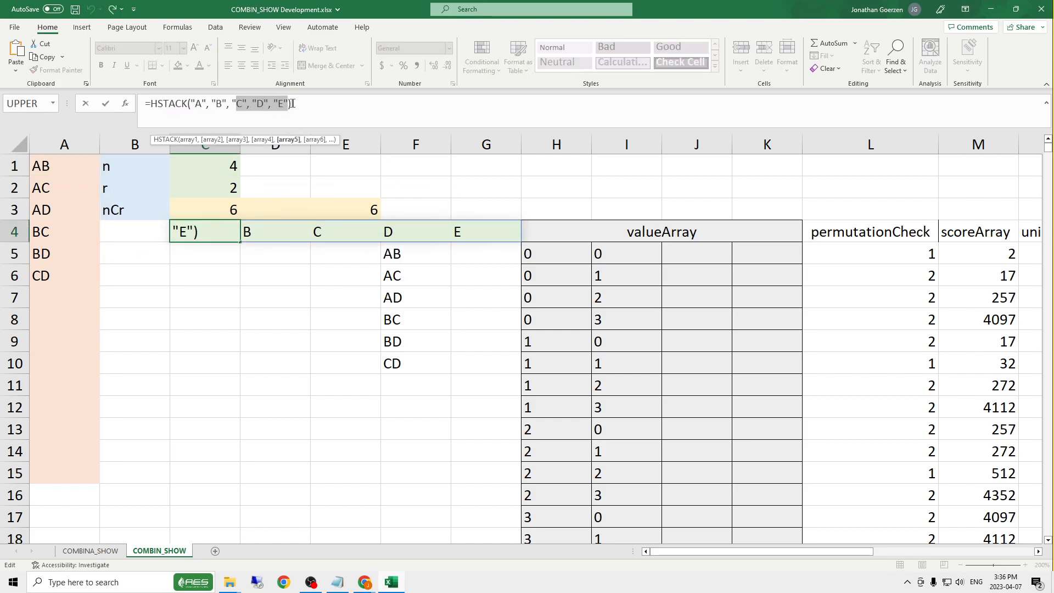
key("BackSpace")
key("BackSpace")
key("BackSpace")
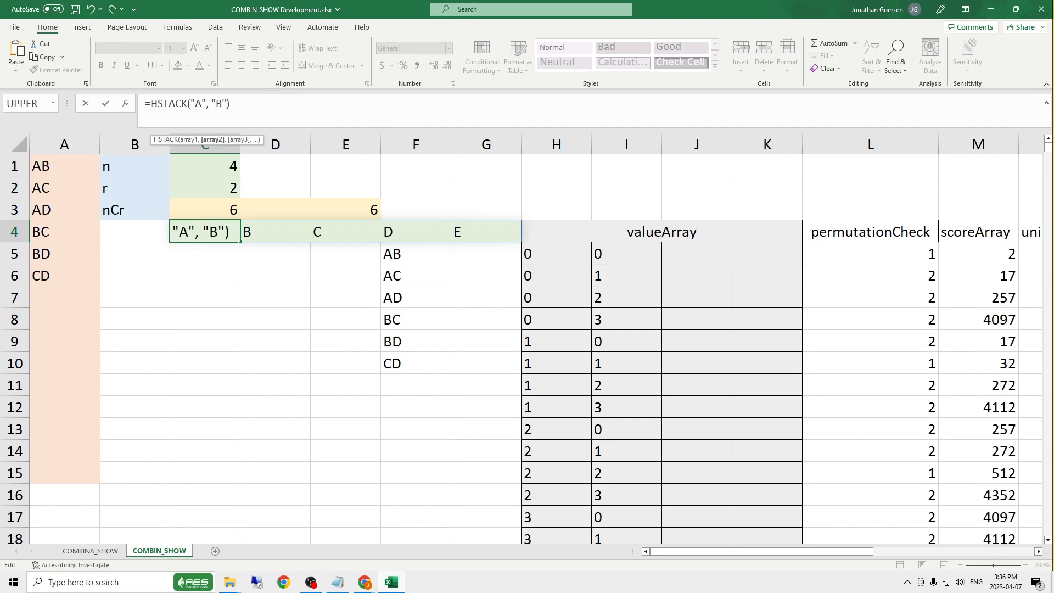
key("Return")
Step: Set r in cell C2 to 3 and check the combinations listed from A1
key("Up")
key("Up")
key("Up")
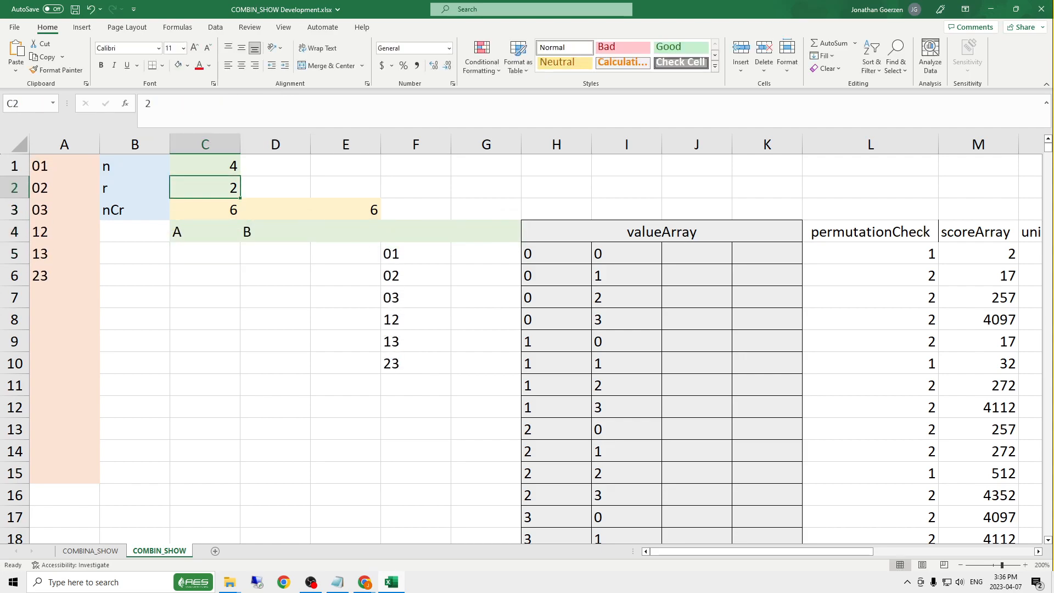
type("3")
key("Return")
key("Up")
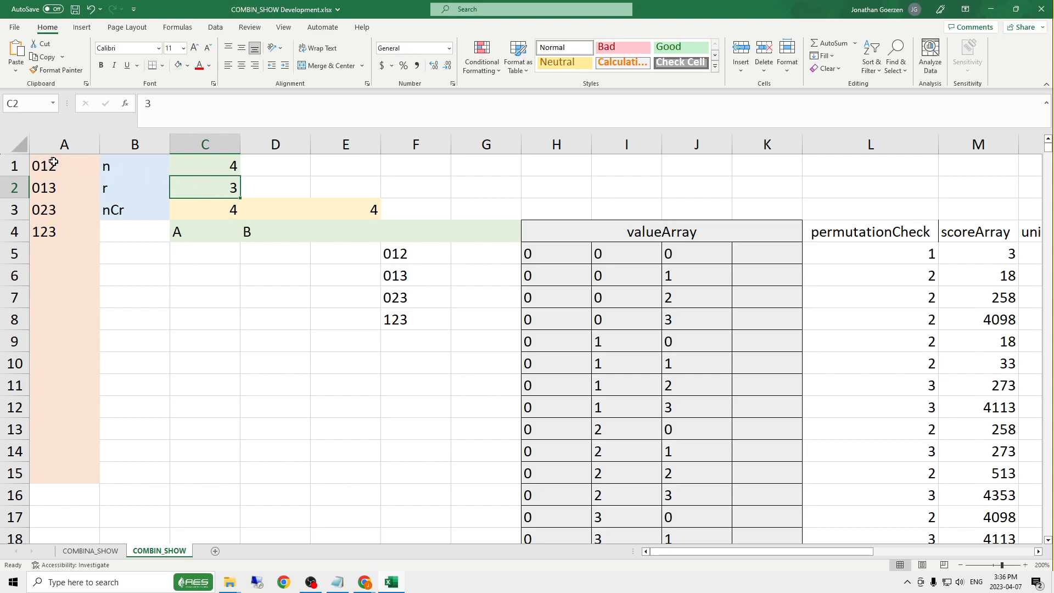
left_click_drag(55, 164, 66, 233)
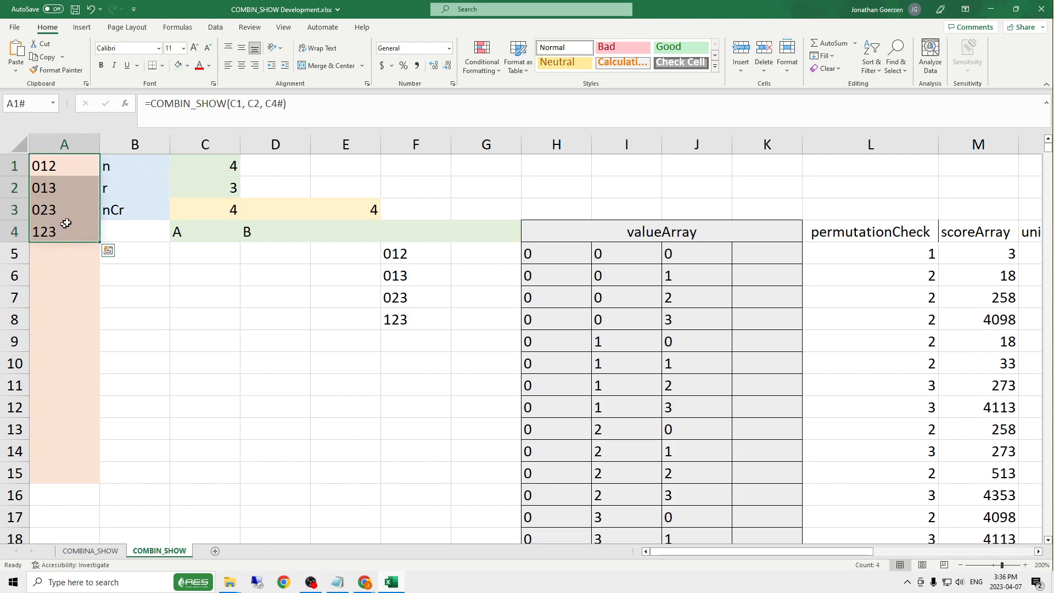
Step: Extend the HSTACK formula in C4 with two more items so it reads =HSTACK("A", "B", "C", "C")
left_click(187, 232)
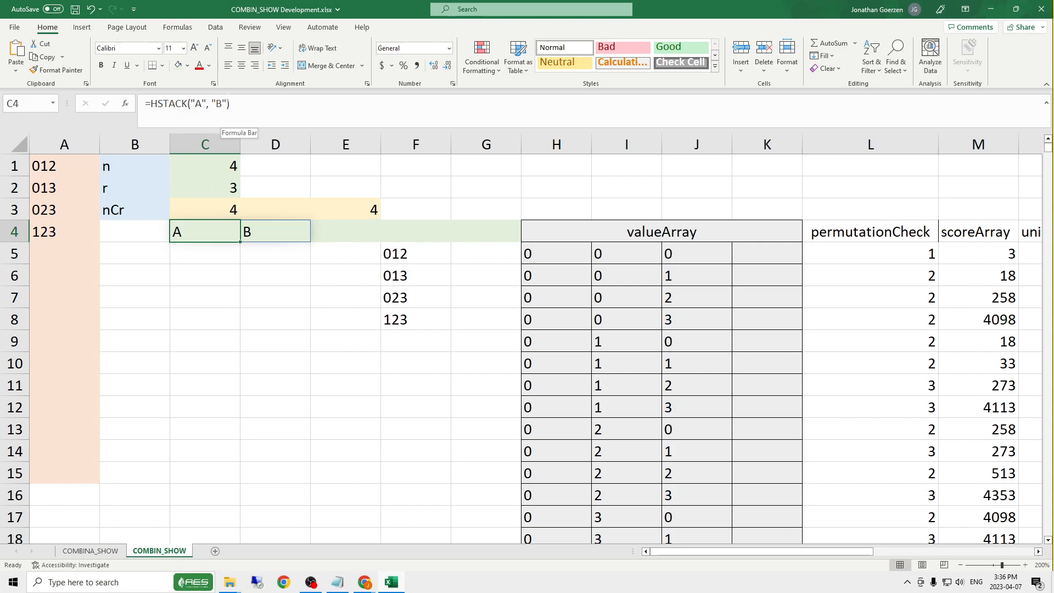
left_click(218, 104)
type(", \"C\", \"C")
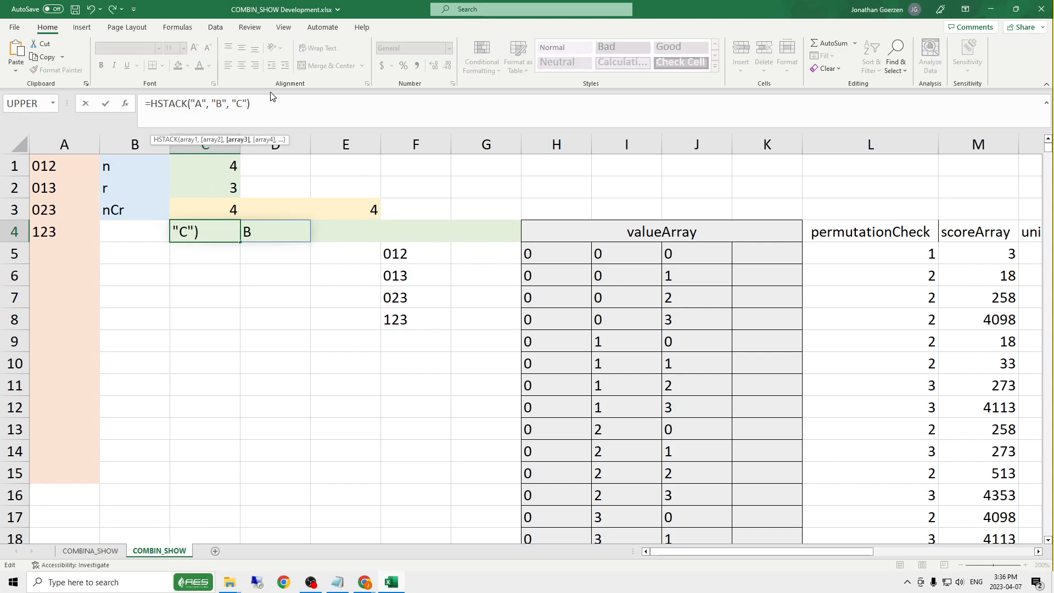
type("\"C")
key("Return")
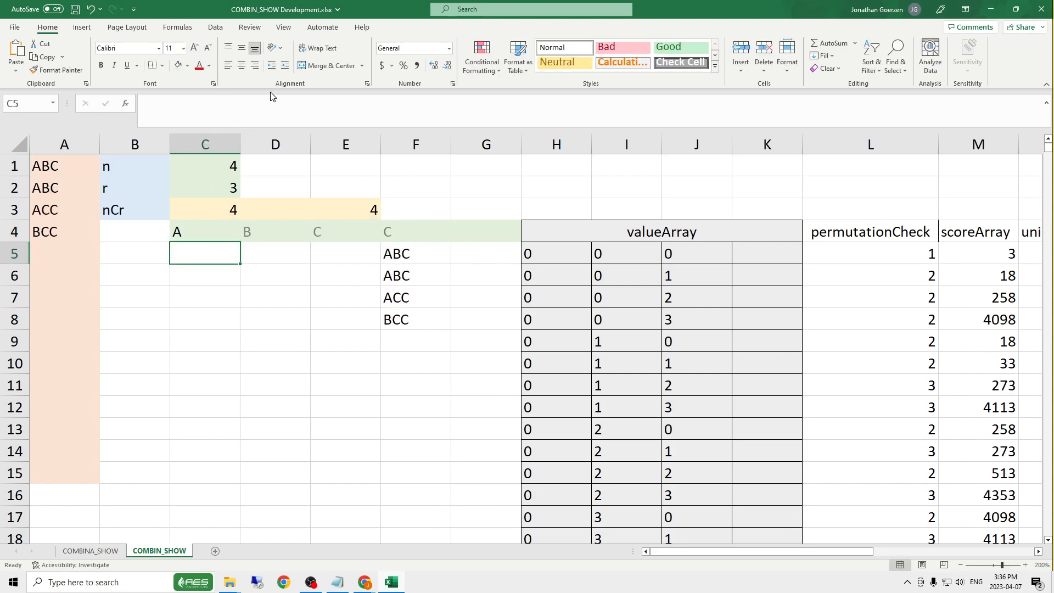
key("Up")
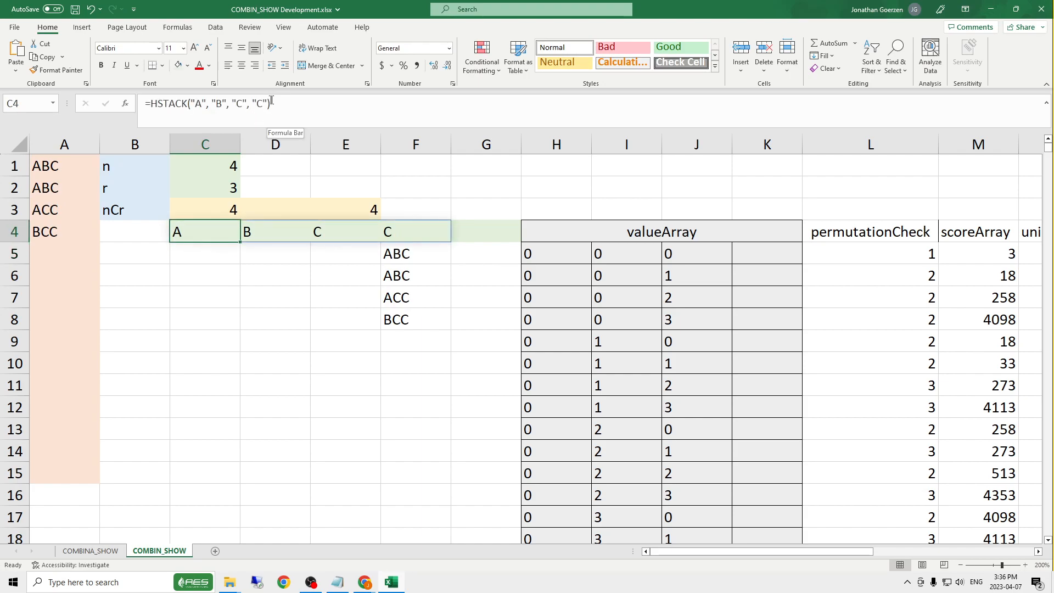
Step: Change the last item of the HSTACK formula in C4 to "D"
key("F2")
key("Left")
key("Left")
key("BackSpace")
type("D")
key("Return")
key("Up")
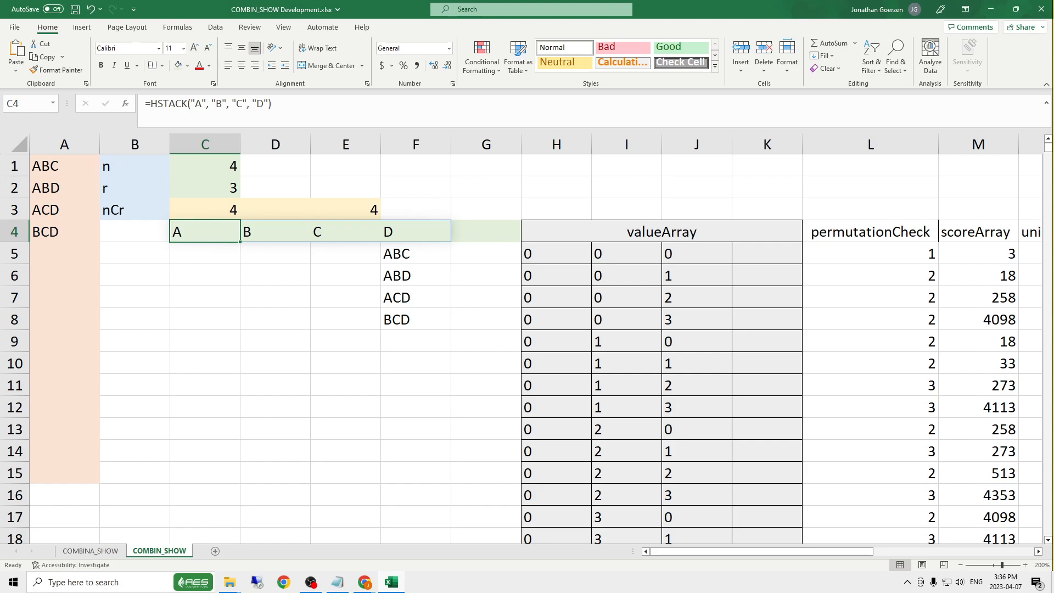
Step: Set n in cell C1 to 10
key("Up")
key("Up")
key("Up")
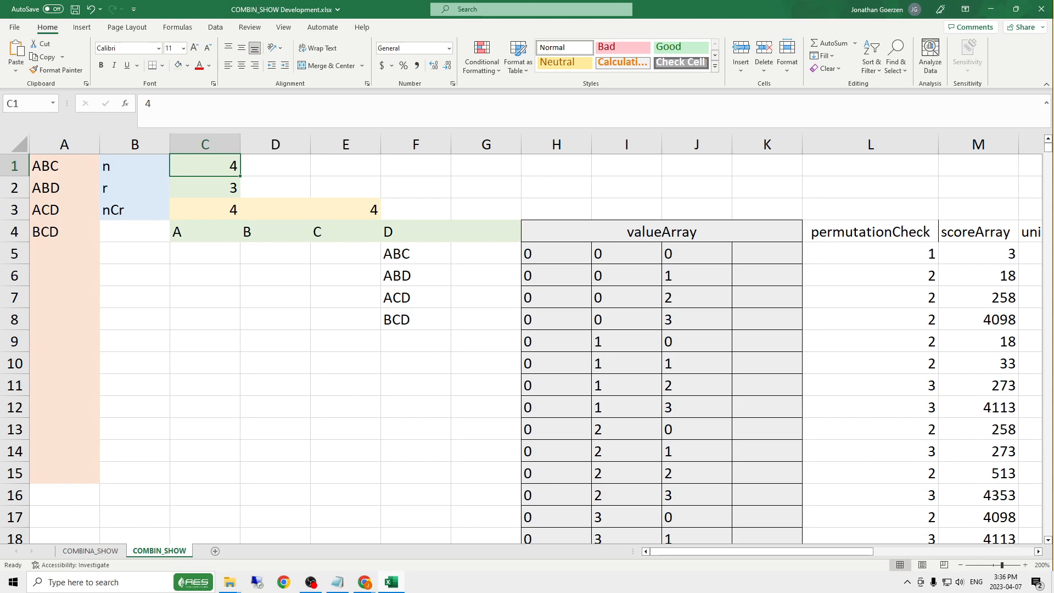
type("10")
key("Return")
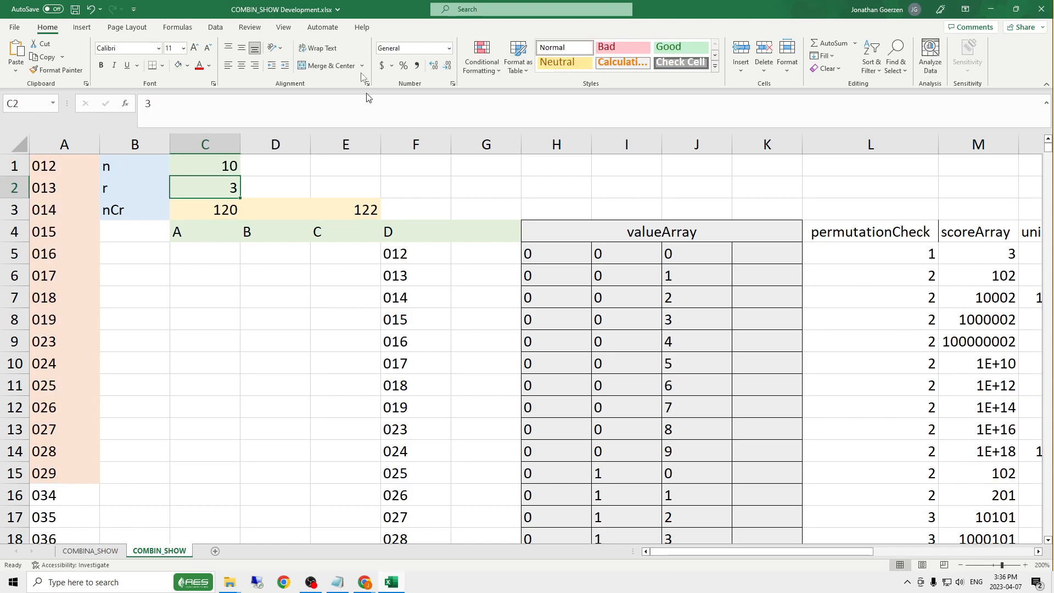
Step: Compare the combination counts in C3 and E3, and examine the scoreArray values down column M for lost precision
left_click(218, 209)
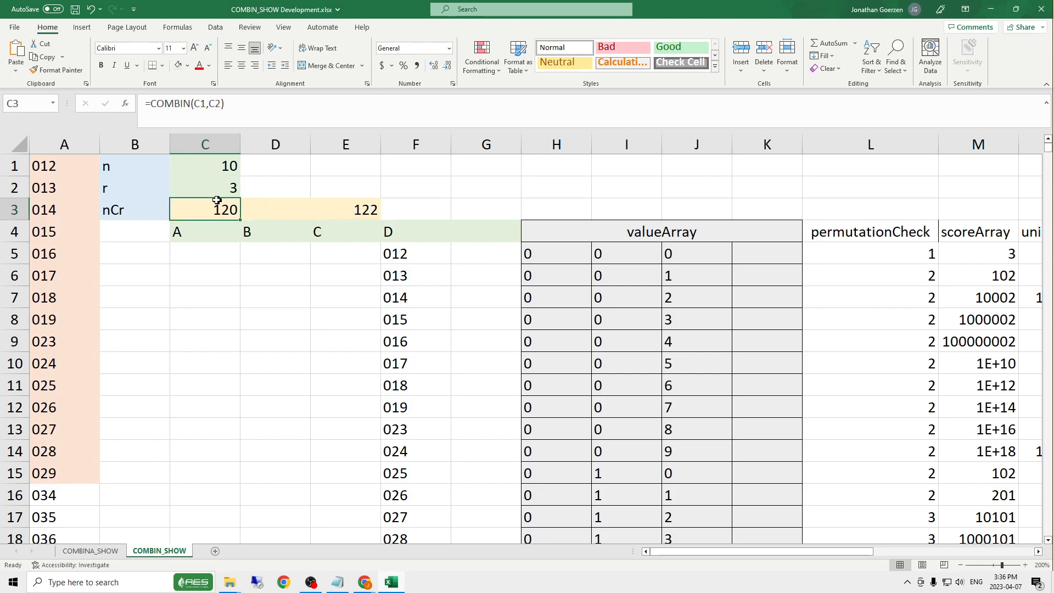
left_click(345, 213)
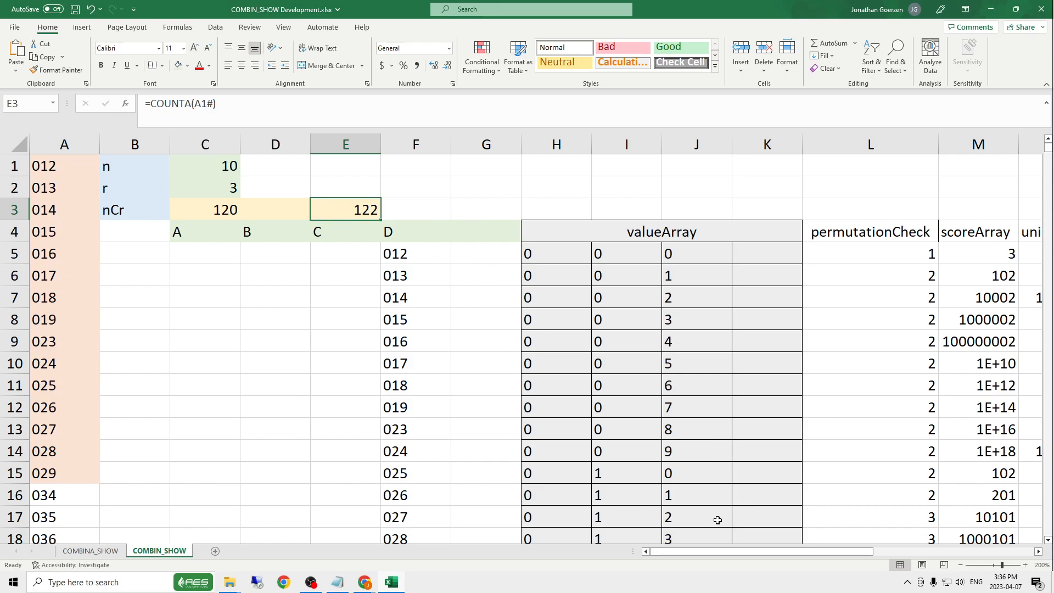
left_click_drag(722, 552, 775, 552)
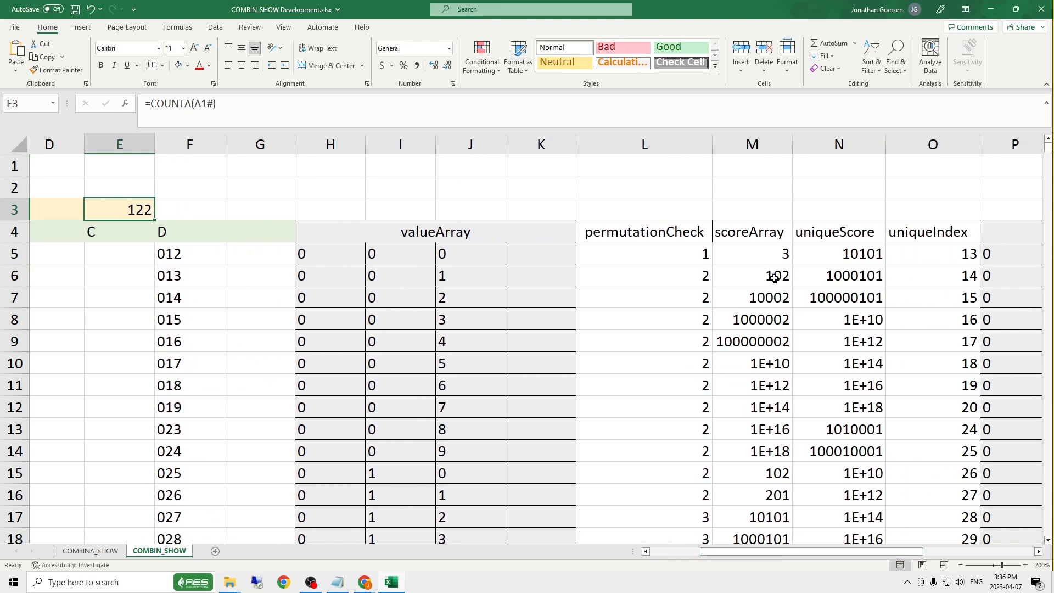
left_click(769, 262)
scroll(760, 370, "down", 1)
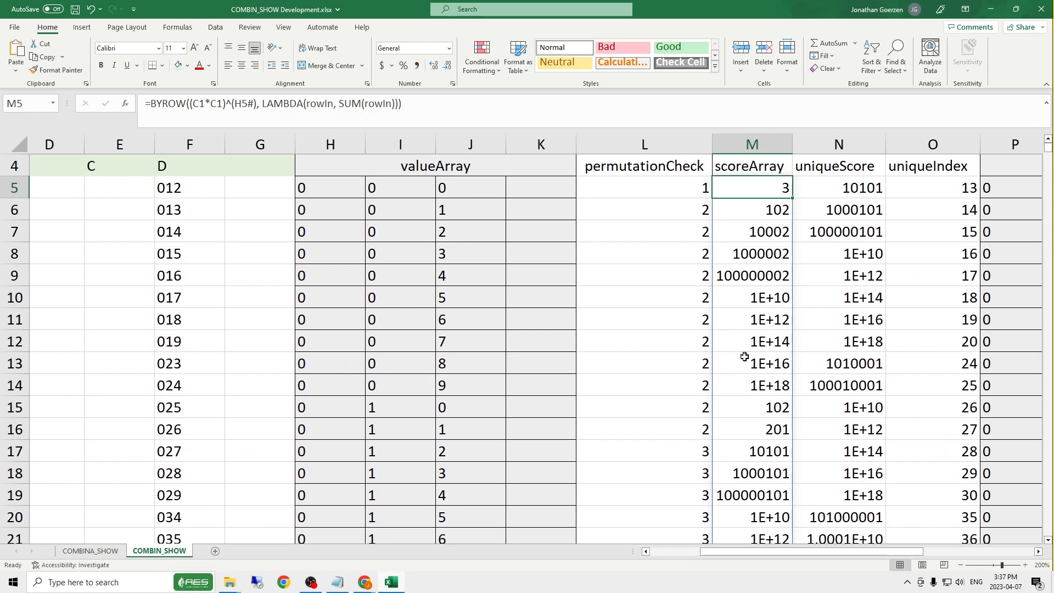
left_click(790, 364)
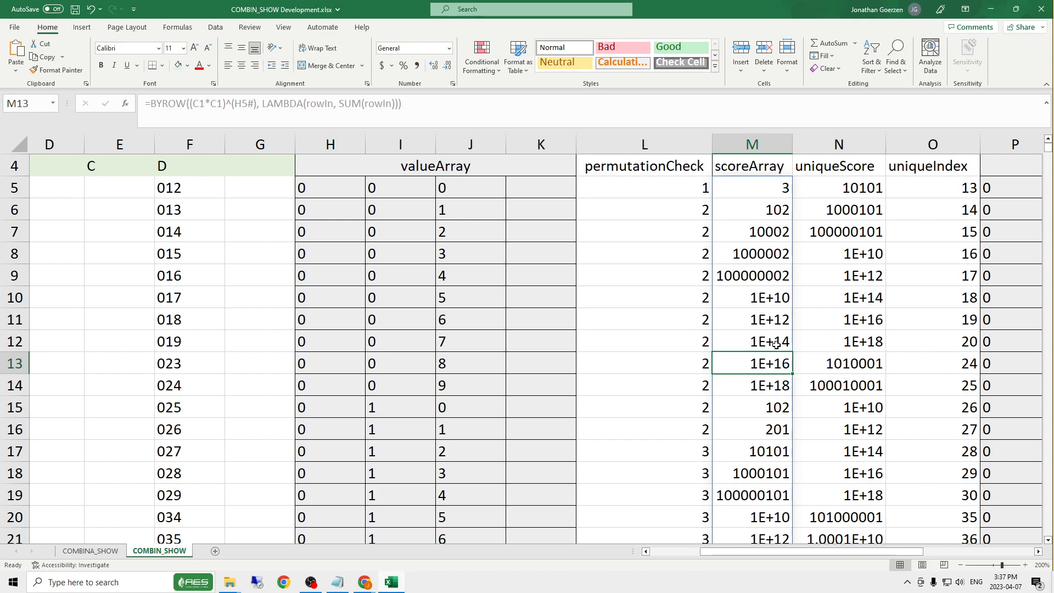
scroll(776, 344, "down", 1)
left_click(783, 319)
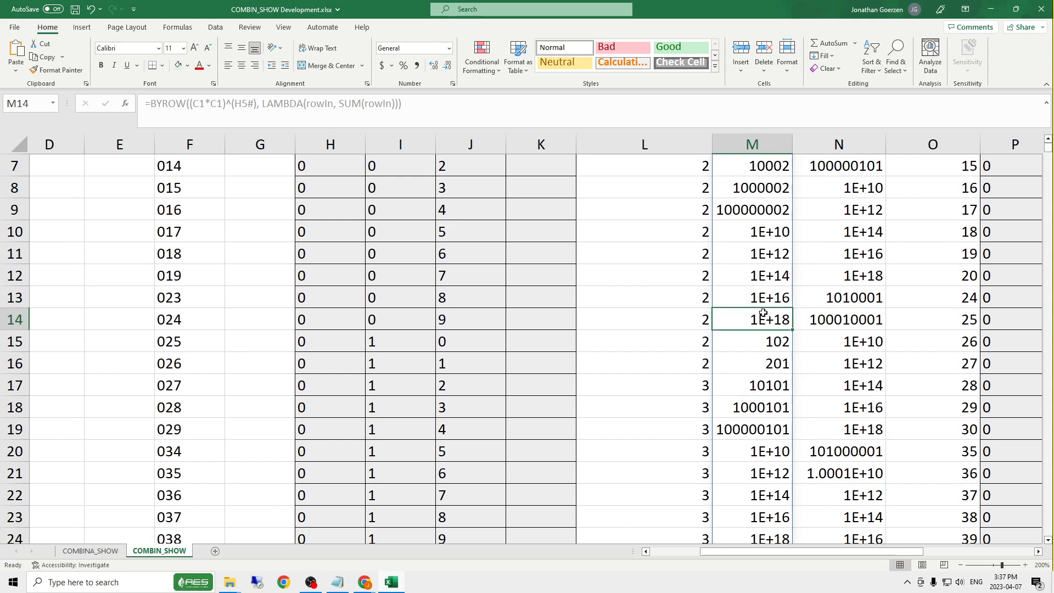
scroll(777, 338, "down", 3)
left_click(777, 339)
scroll(777, 341, "up", 2)
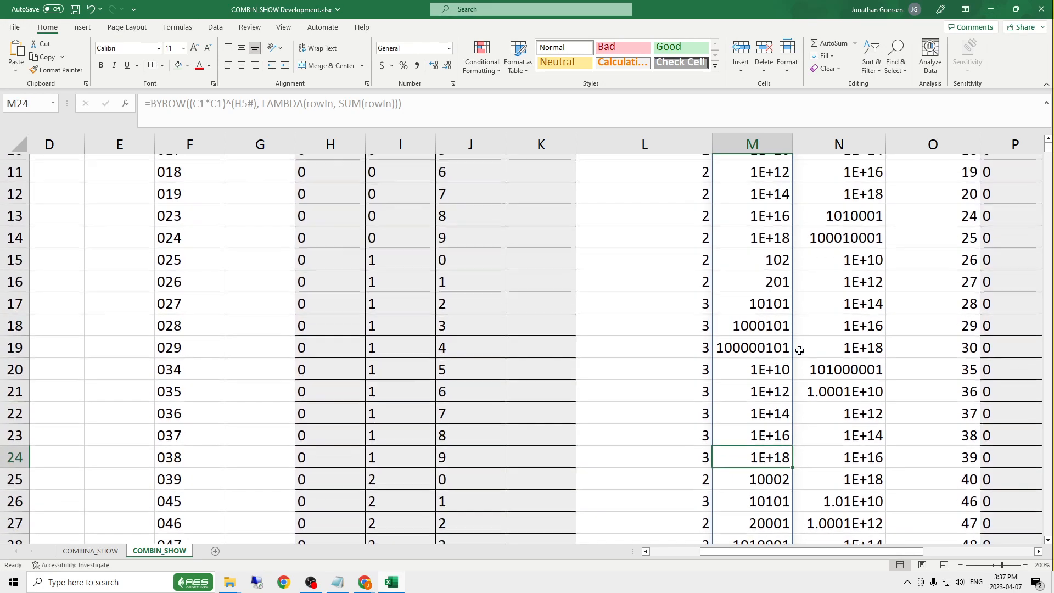
scroll(794, 345, "down", 6)
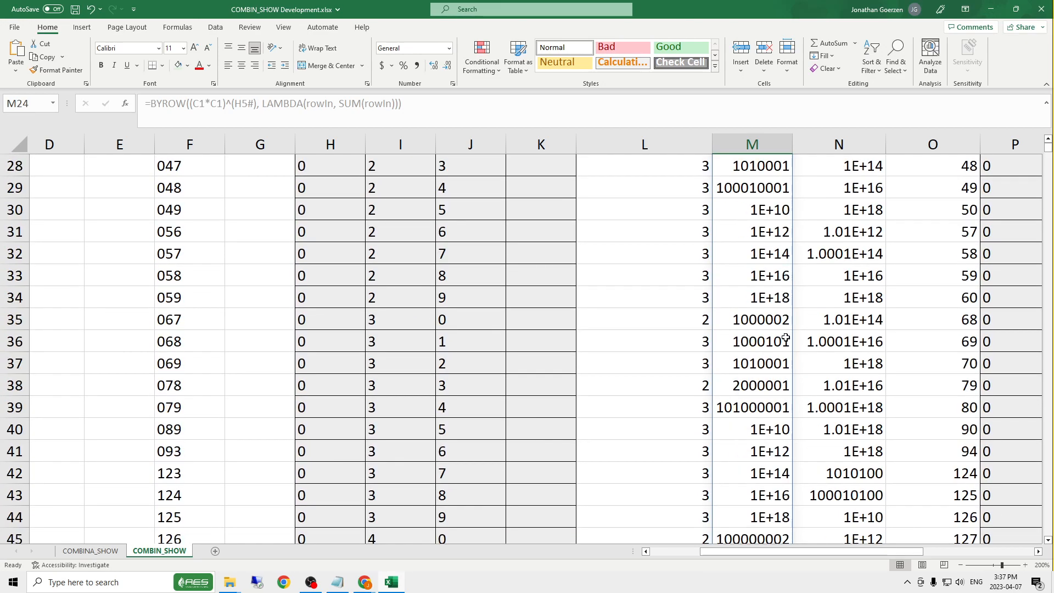
scroll(787, 339, "down", 2)
scroll(784, 302, "up", 11)
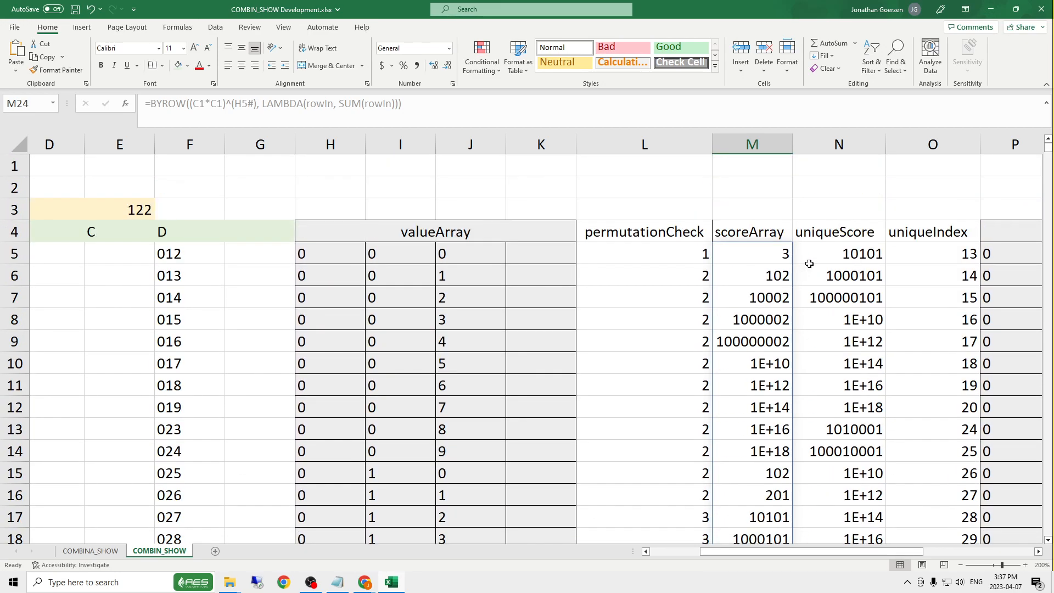
Step: Set n in cell C1 to 9
left_click(659, 216)
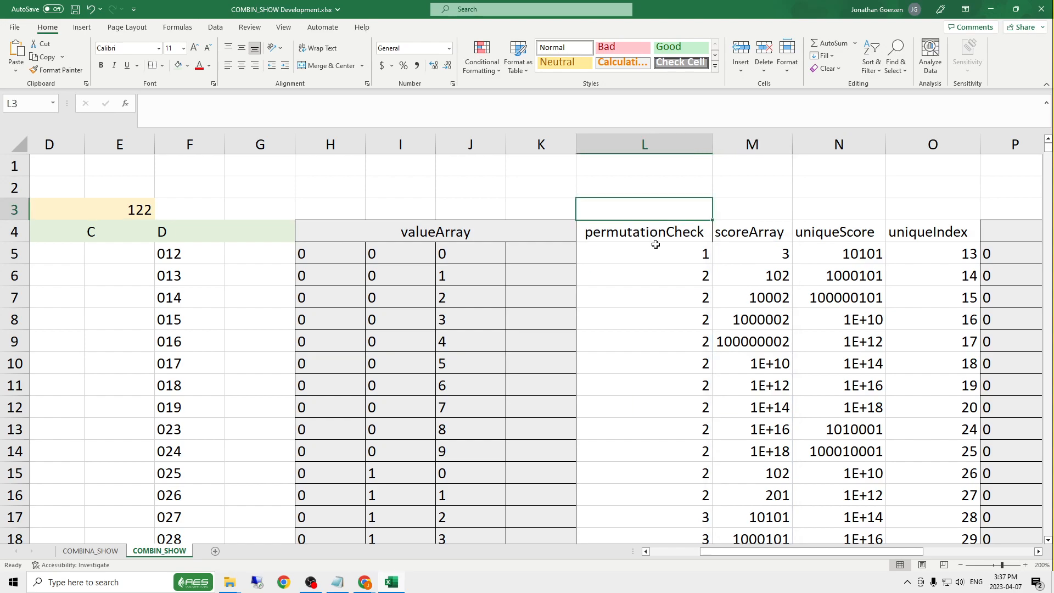
key("Left")
key("Left")
key("Left")
key("Left")
key("Left")
key("Left")
key("Left")
key("Left")
key("Left")
key("Left")
key("Left")
key("Right")
key("Right")
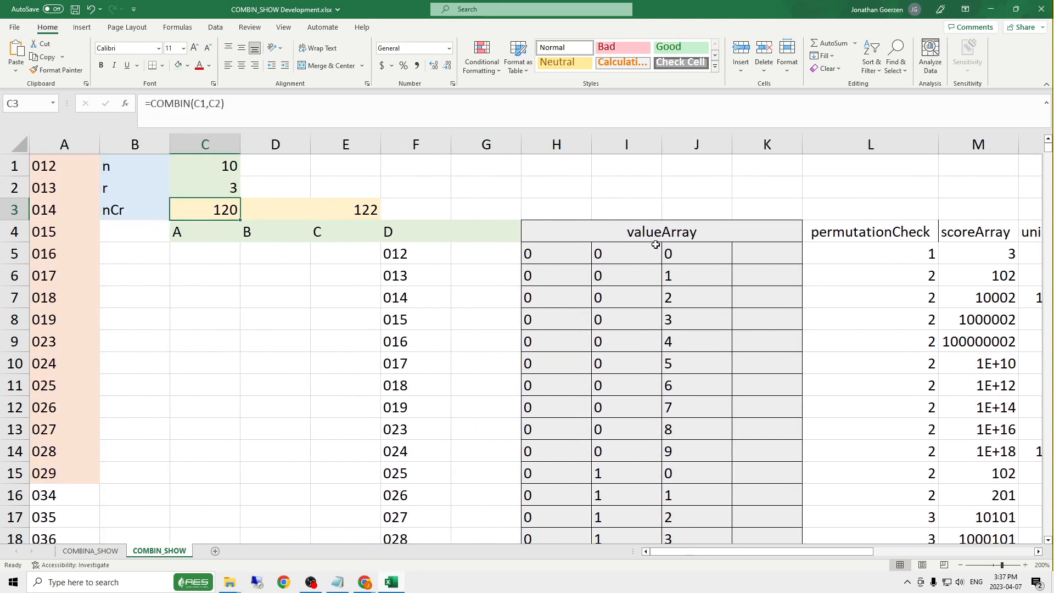
key("Up")
key("Up")
type("9")
key("Return")
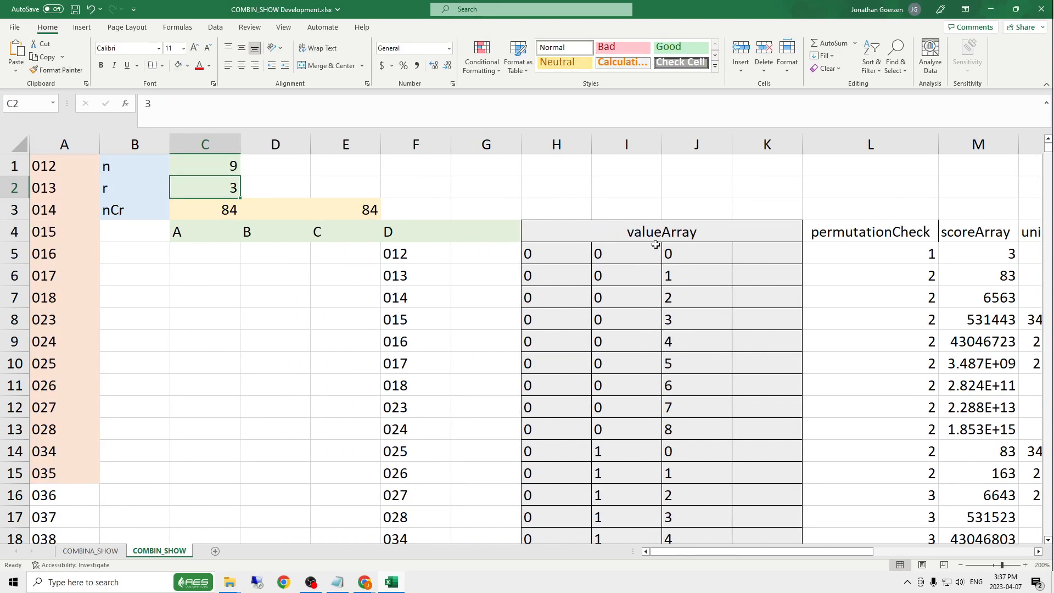
Step: Try to set r in cell C2 to 8
type("8")
key("Return")
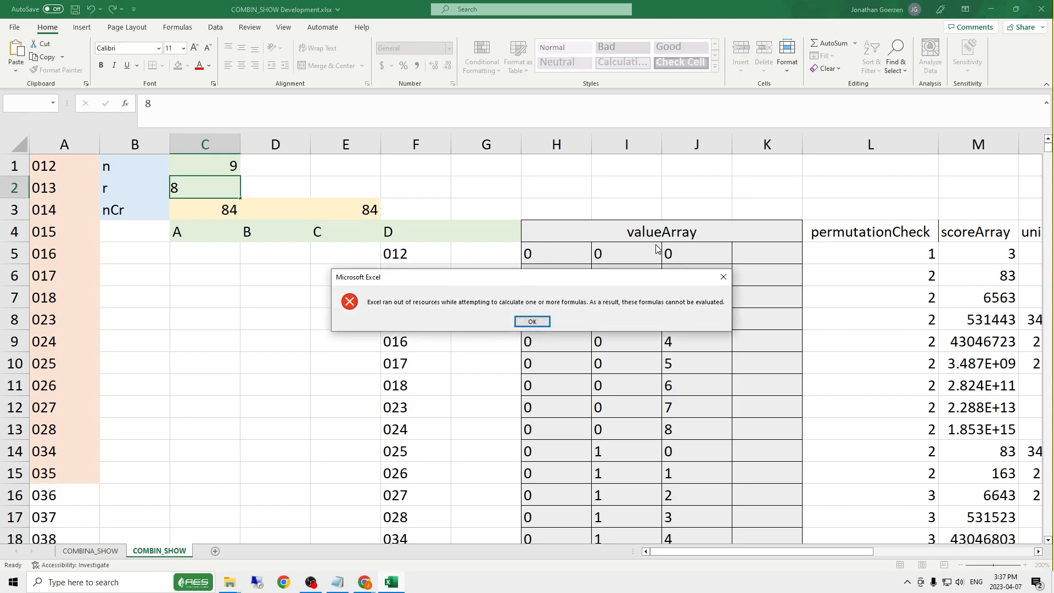
left_click(533, 321)
Step: Set r in cell C2 to 2
left_click(226, 182)
type("2")
key("Return")
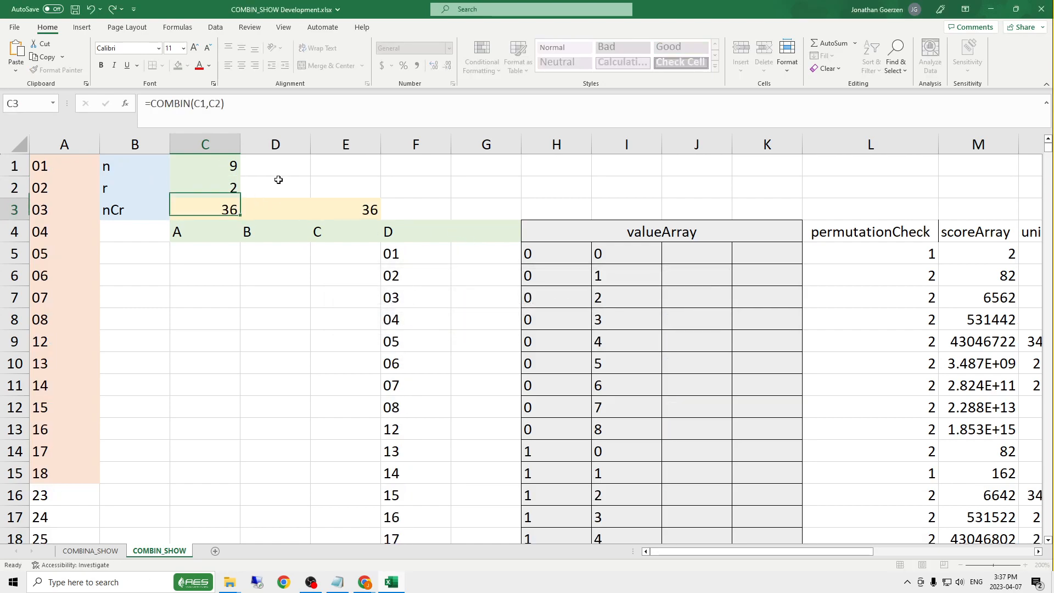
Step: Set n in cell C1 to 4
left_click(234, 160)
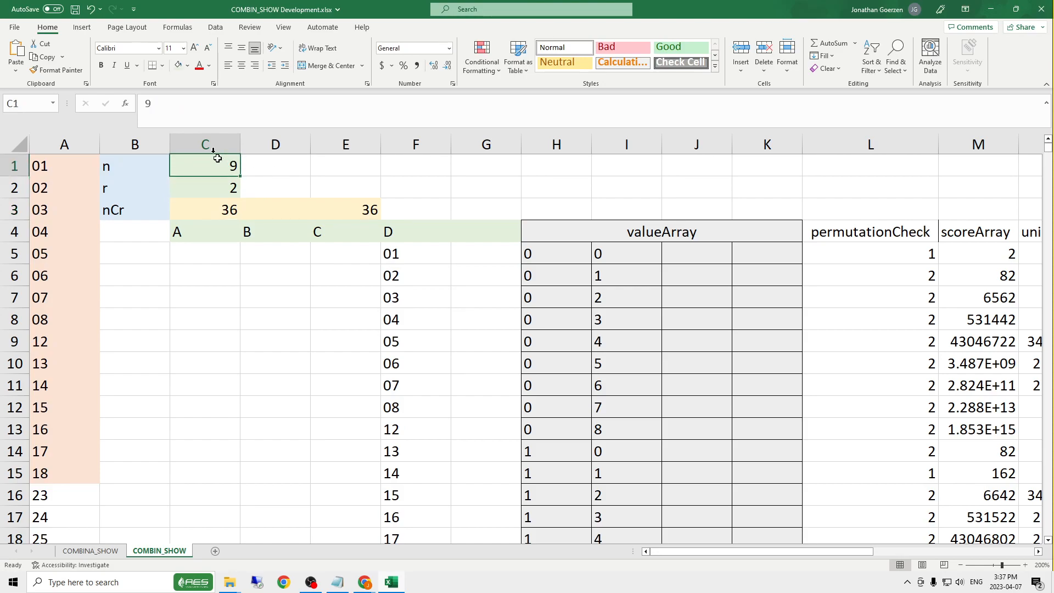
type("4")
key("Return")
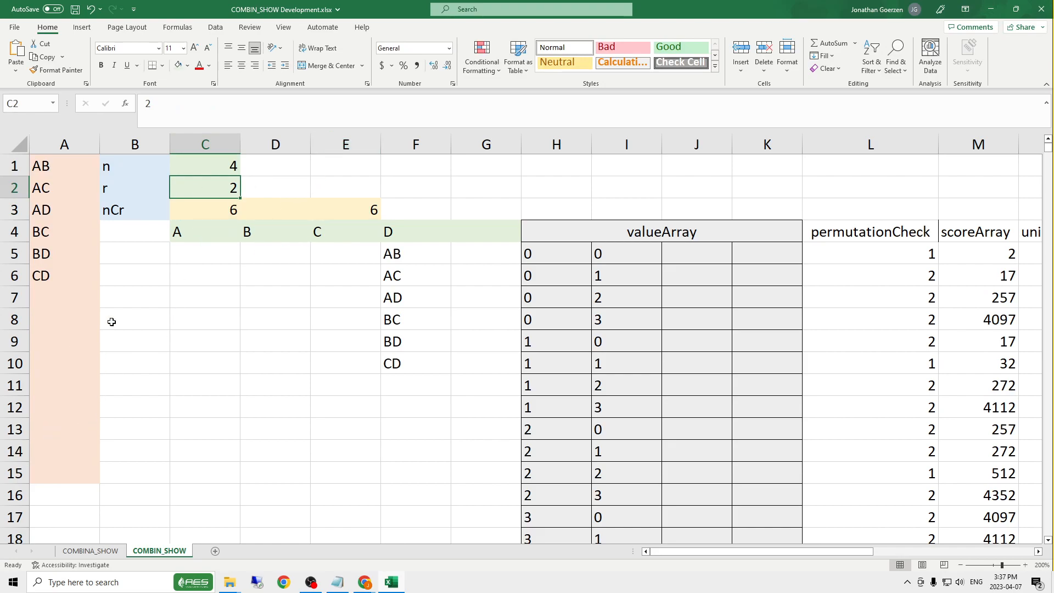
Step: Review the COMBIN_SHOW formula in cell A1 and the cells it references for n, r and the mapping array
left_click(194, 255)
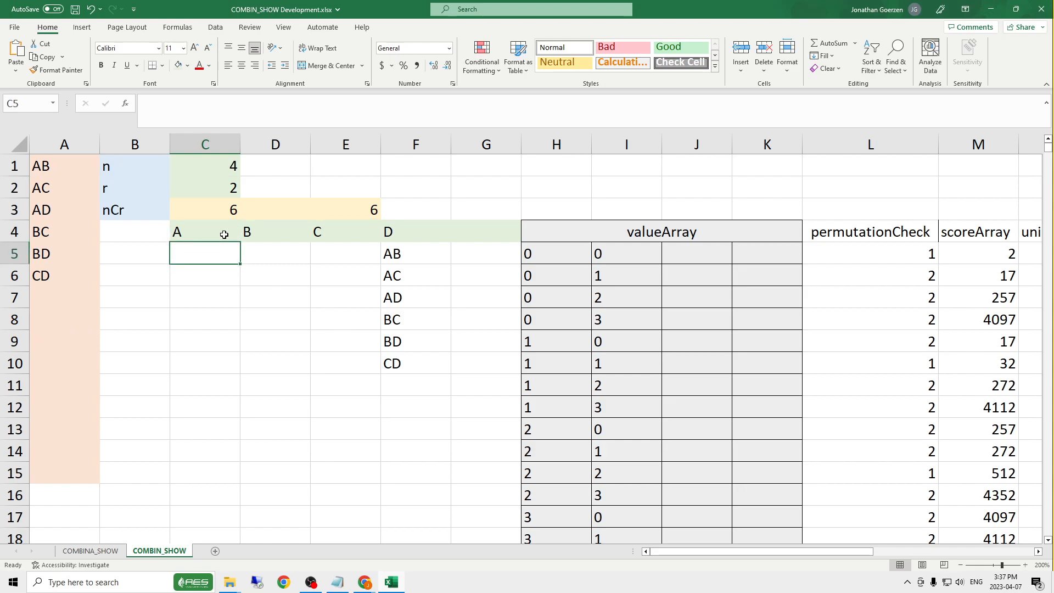
left_click(62, 165)
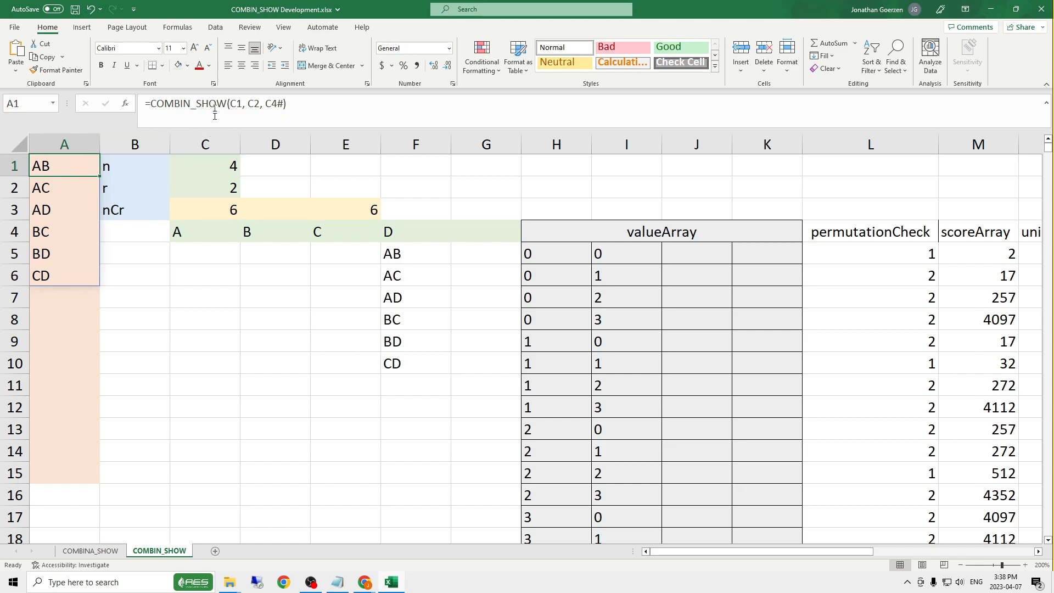
left_click(336, 112)
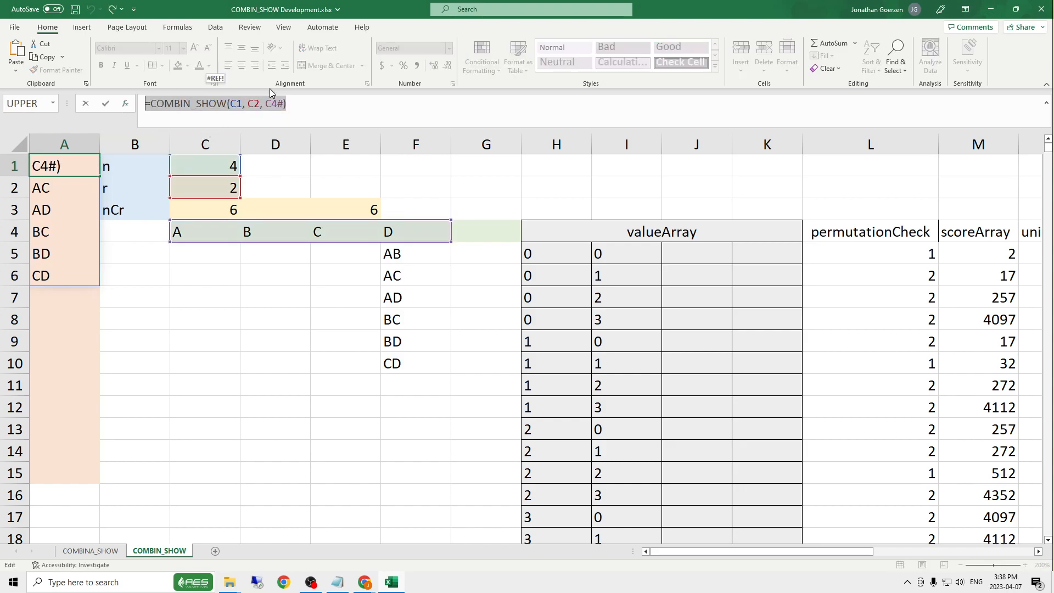
key("Return")
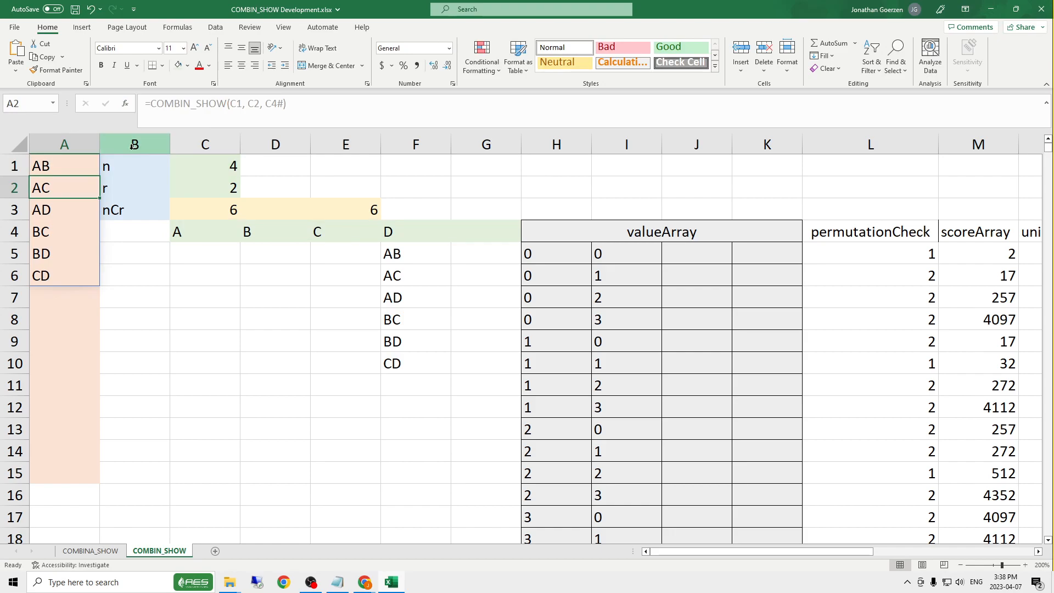
key("Right")
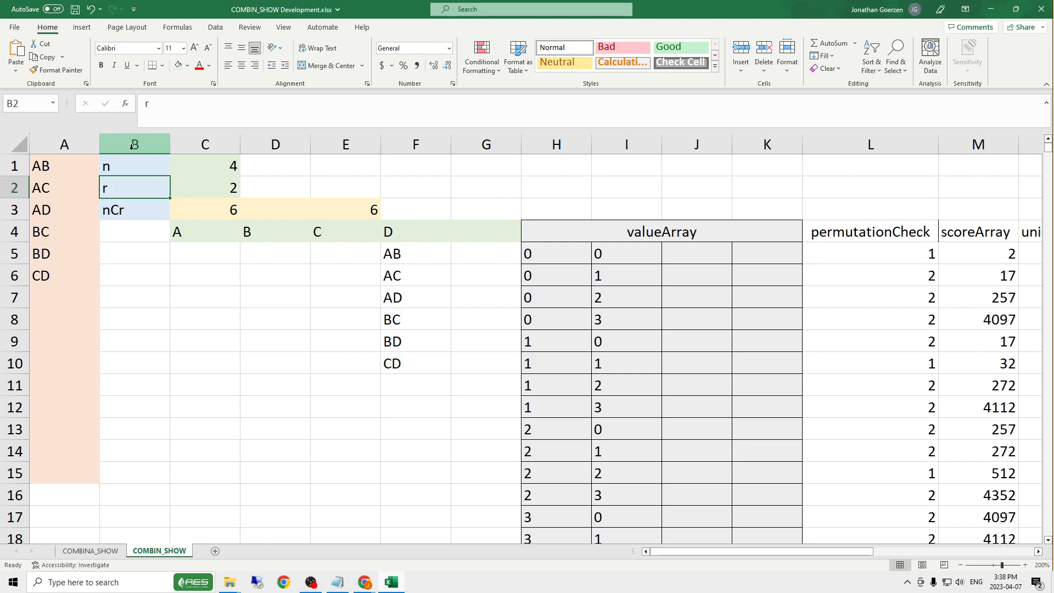
left_click(70, 164)
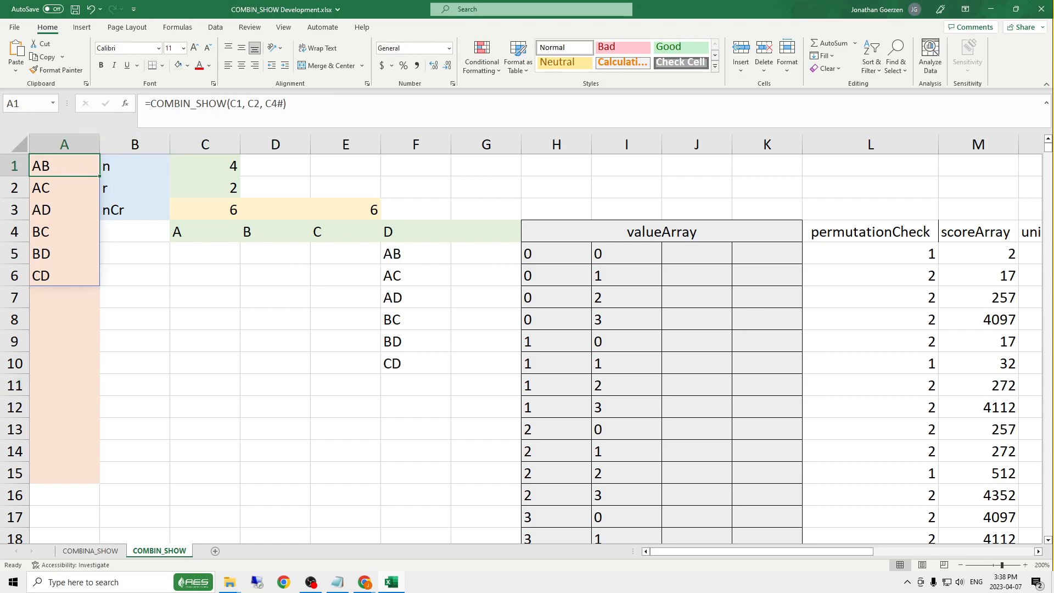
left_click(220, 277)
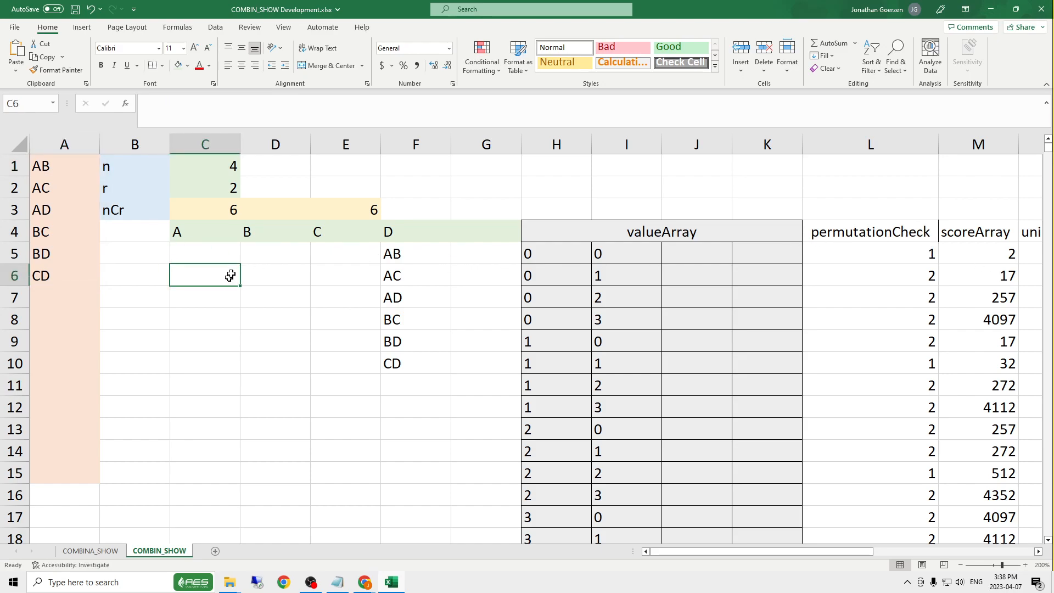